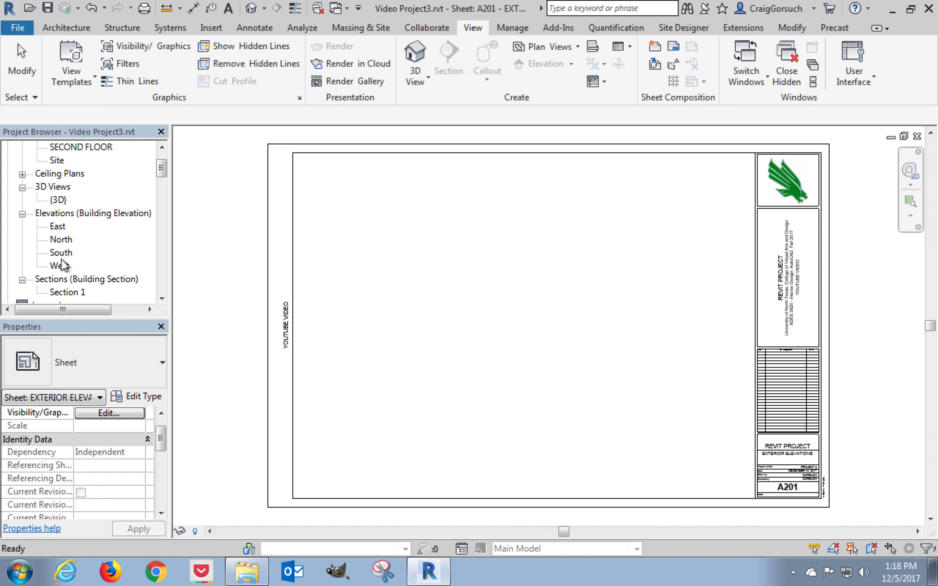
Place the South elevation view on the upper half of sheet A201
click(57, 229)
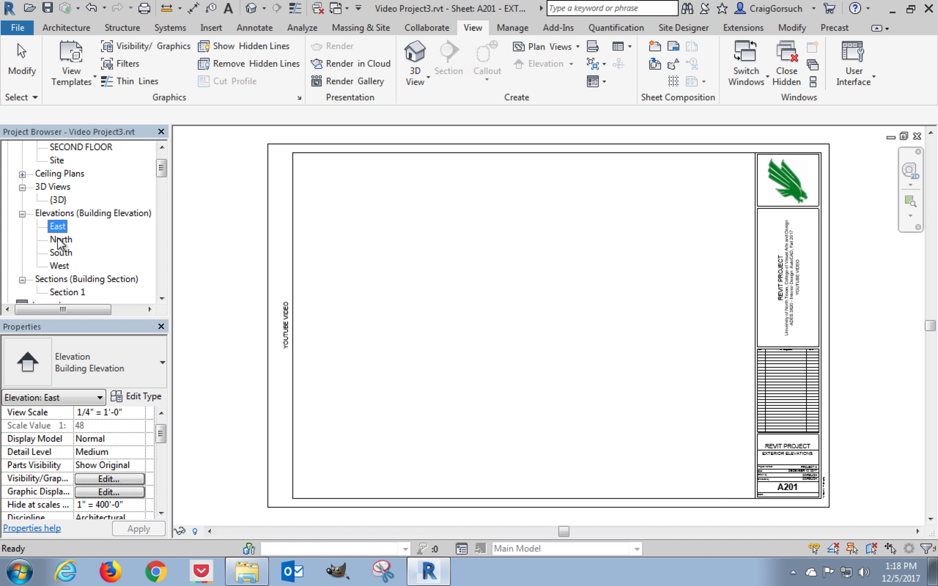
click(60, 240)
click(65, 253)
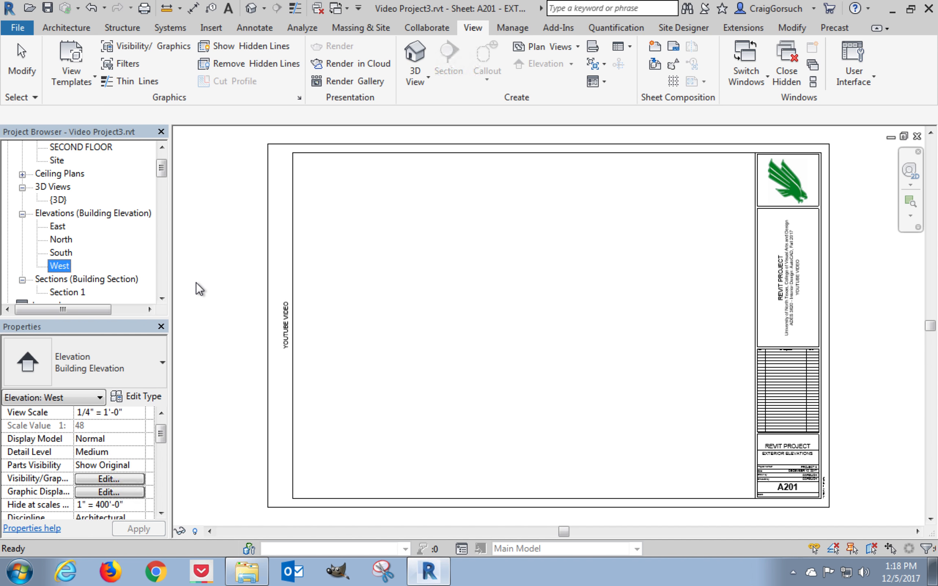
click(69, 254)
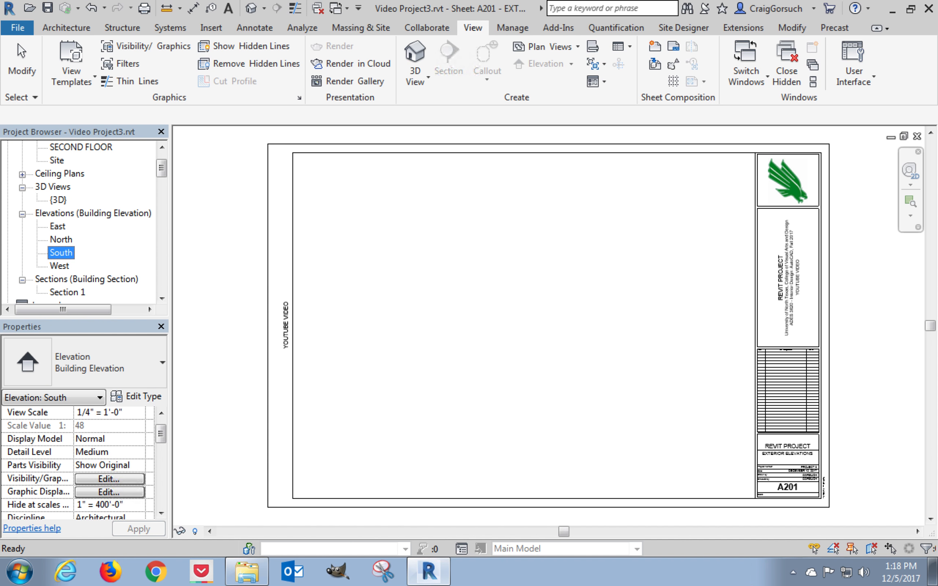
drag(567, 276, 561, 271)
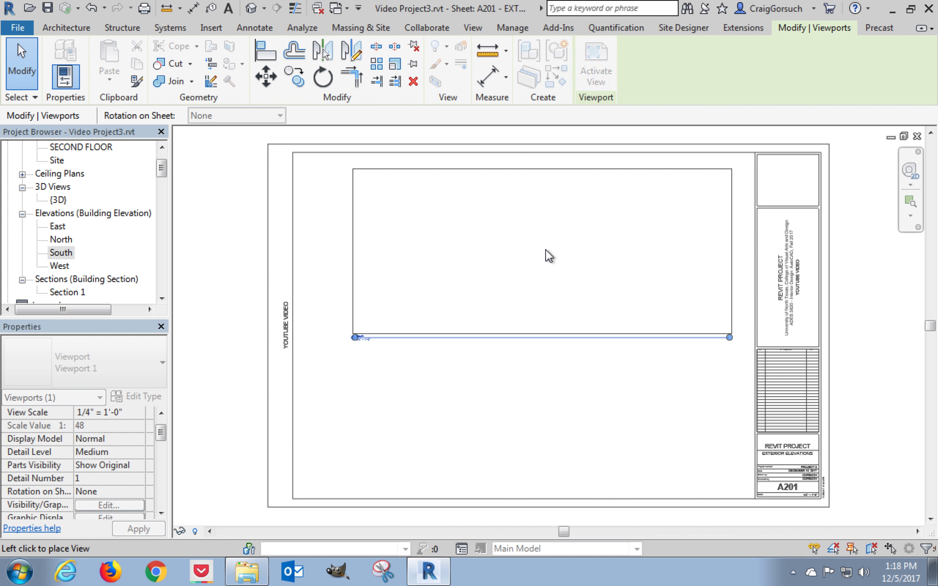
click(554, 254)
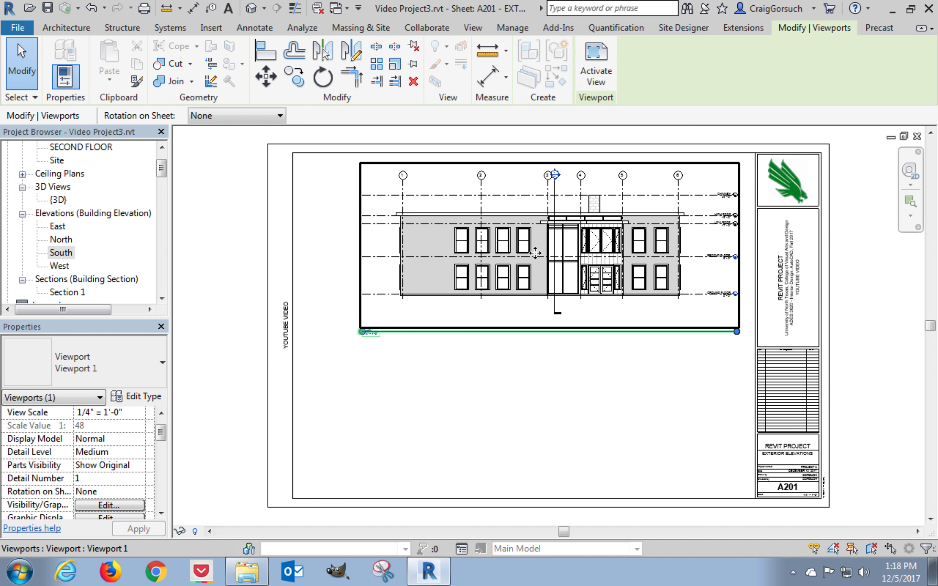
Rename the placed South elevation's view title to "EXTERIOR ELEVATION - SOUTH"
scroll(378, 330, up, 5)
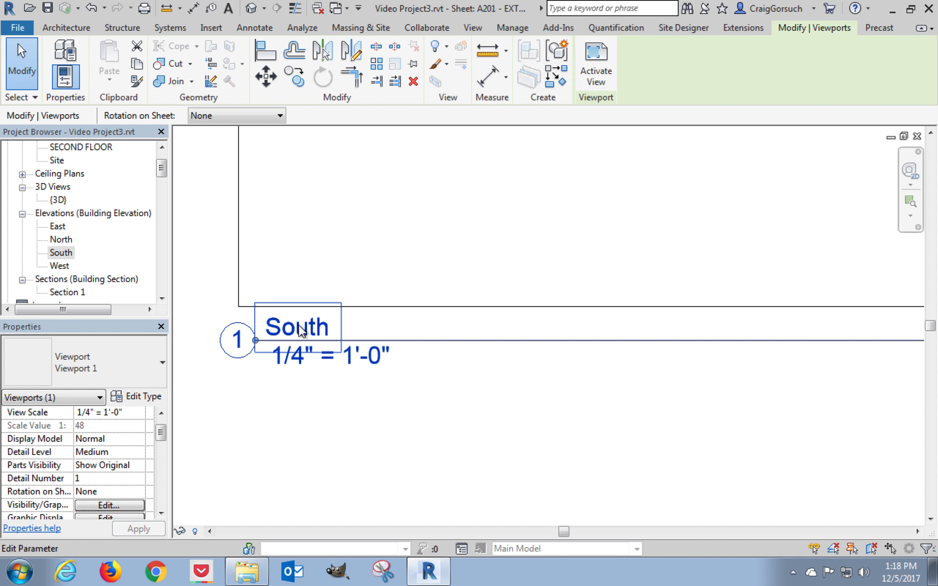
click(298, 329)
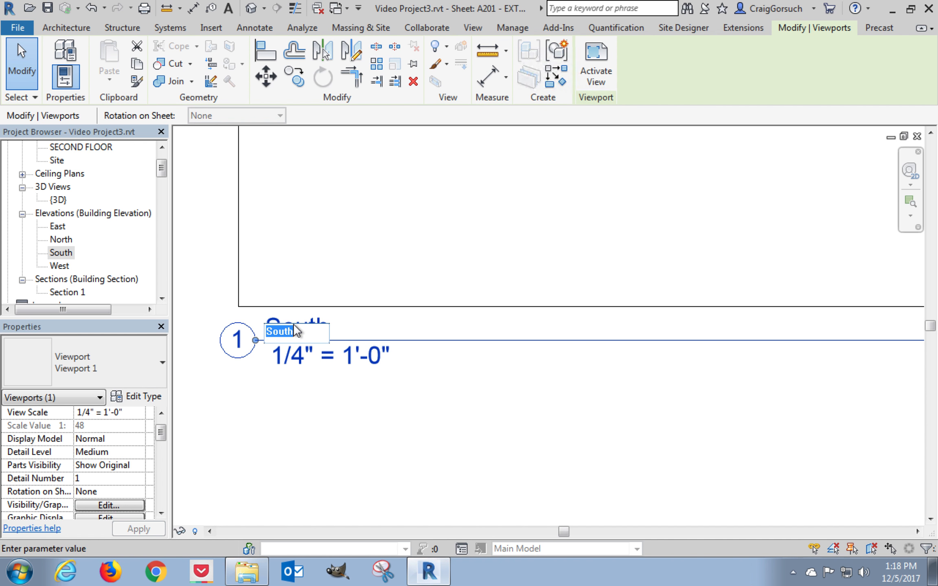
key(Caps_Lock)
text(EXTE)
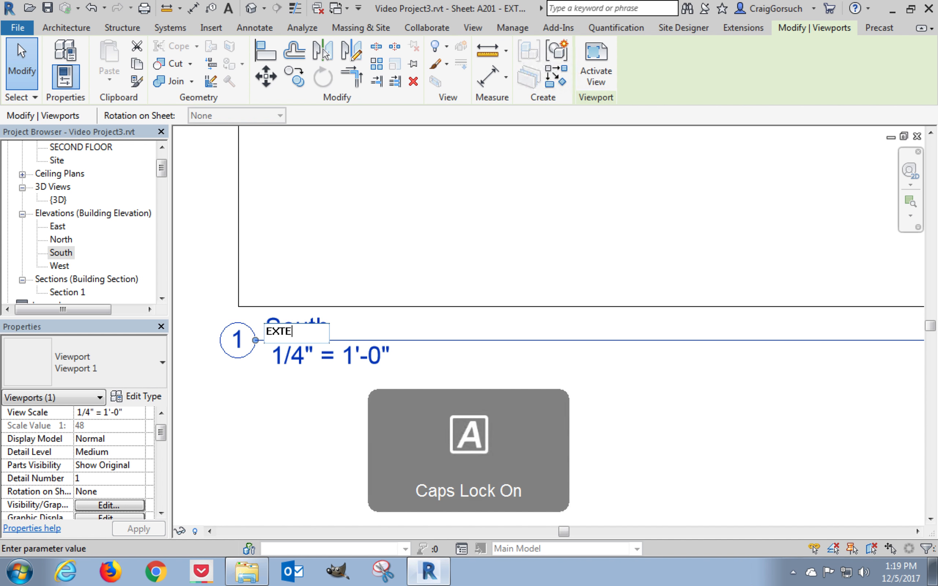
text(RIOR ELEVATION - S)
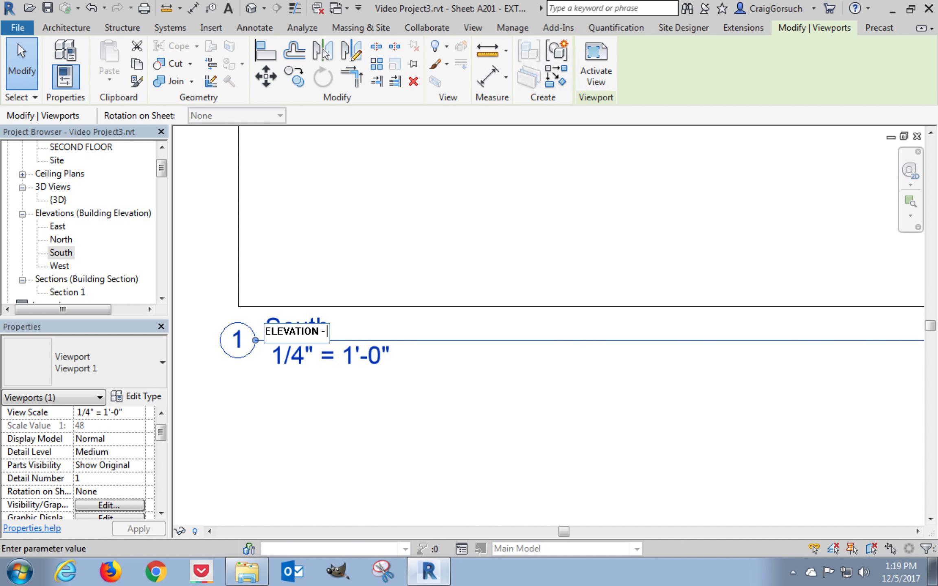
text(OUTH)
key(Return)
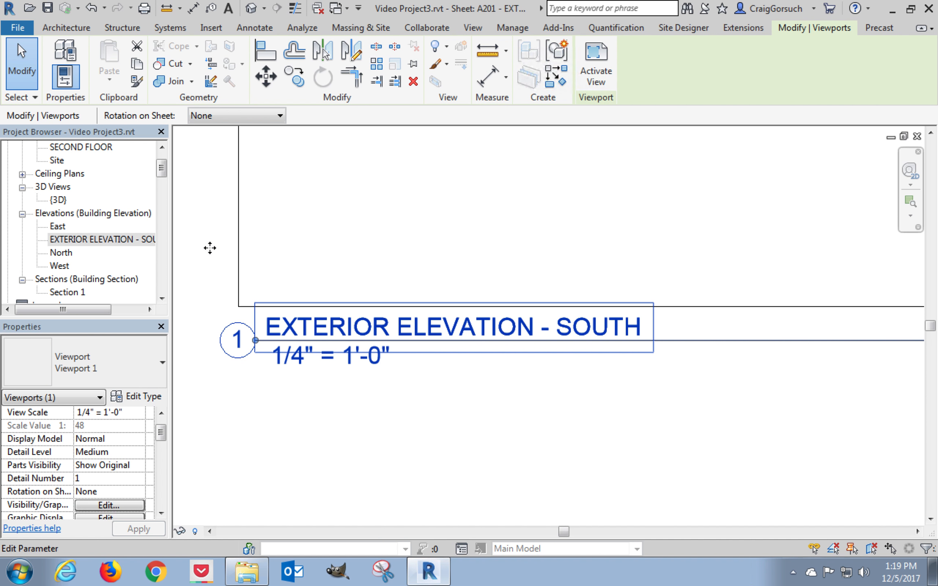
click(105, 240)
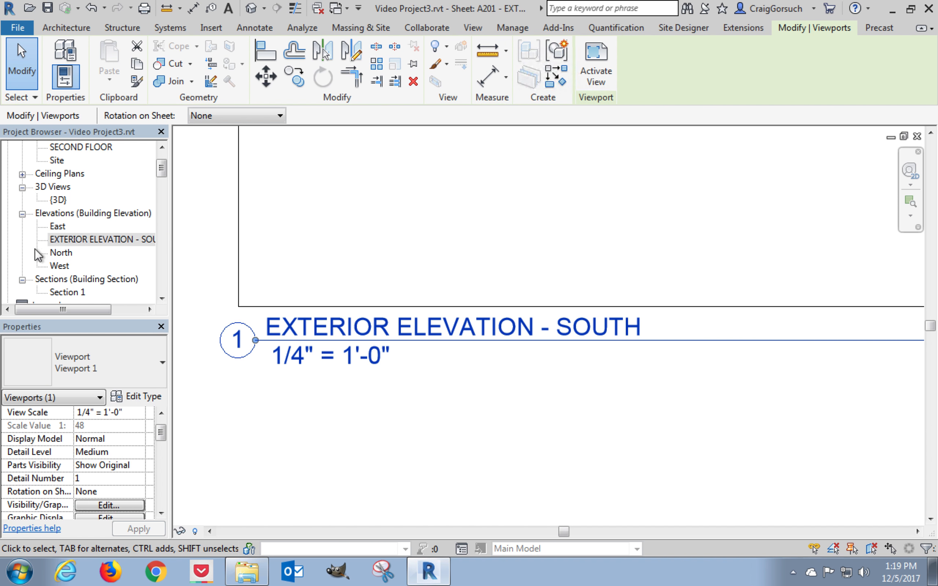
Rename the North elevation view to "EXTERIOR ELEVATION - NORTH"
right_click(67, 255)
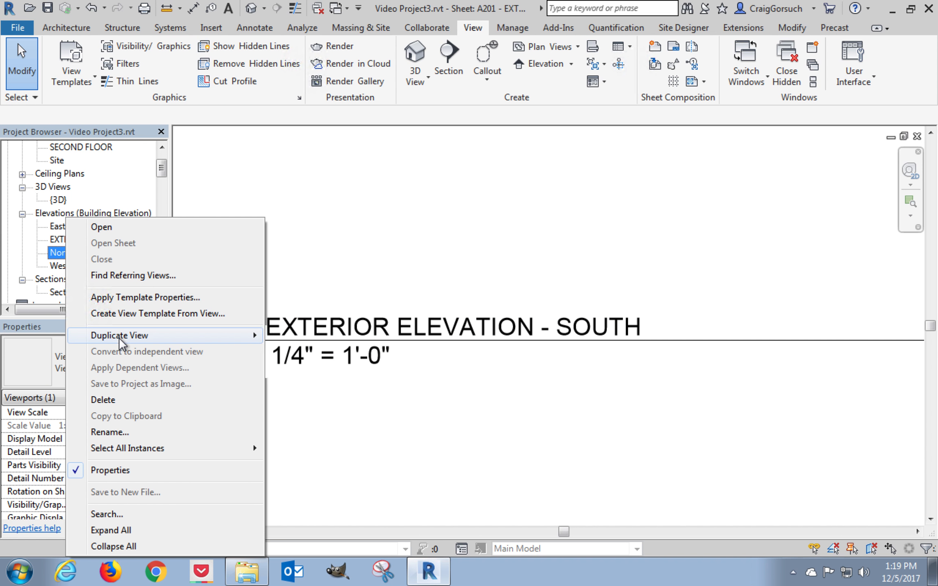
click(122, 433)
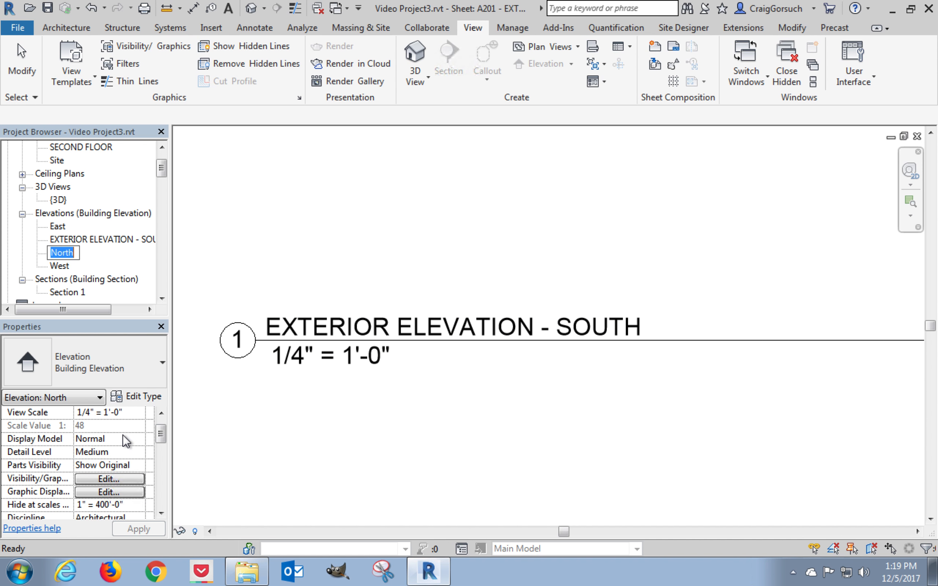
text(EXTERIOR EL)
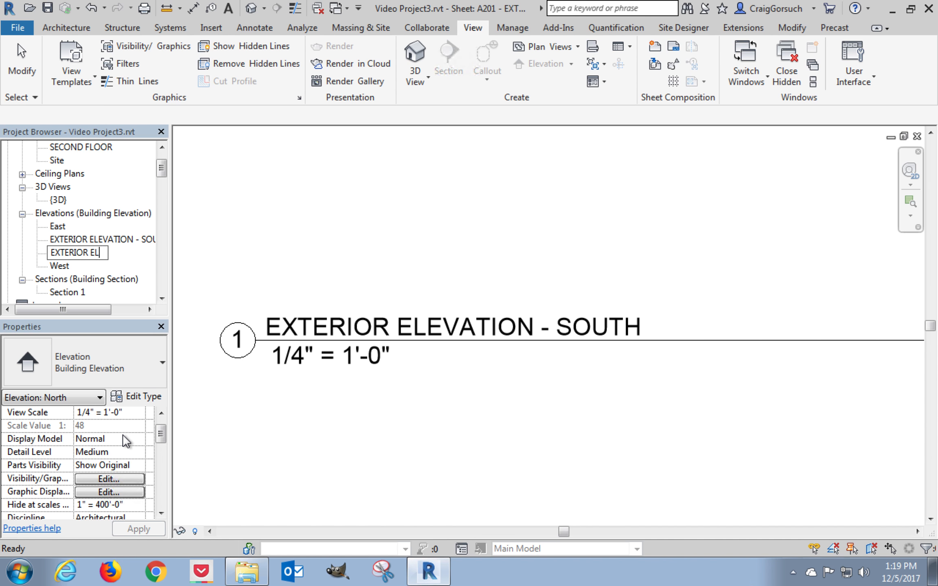
text(EVATION - NORTH)
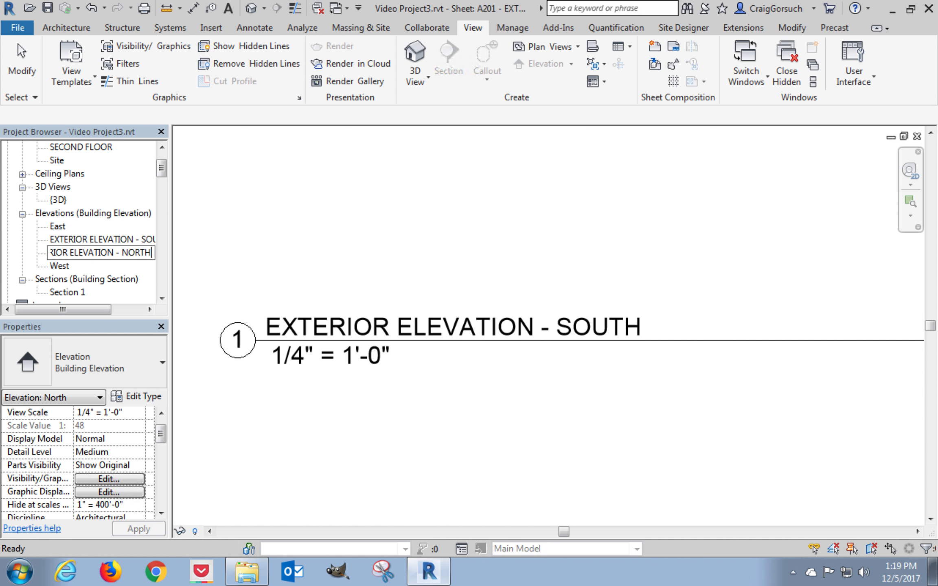
key(Return)
Rename the East elevation view to "EXTERIOR ELEVATION - EAST", with a space on both sides of the hyphen
click(56, 226)
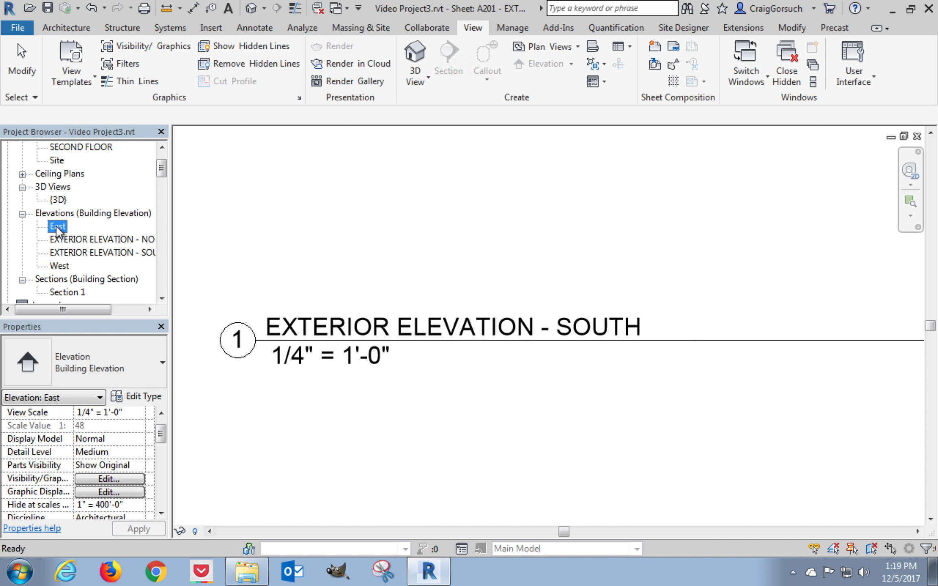
right_click(55, 226)
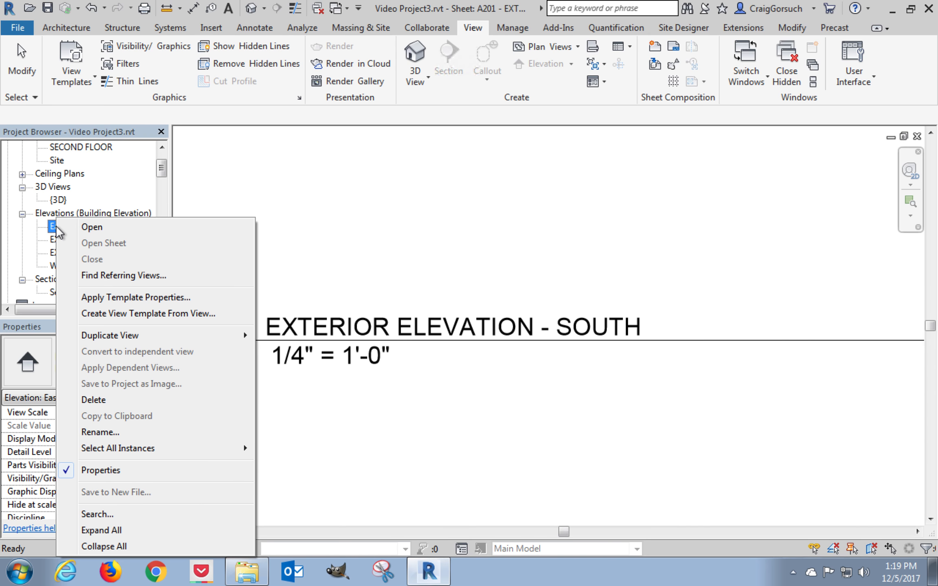
click(114, 434)
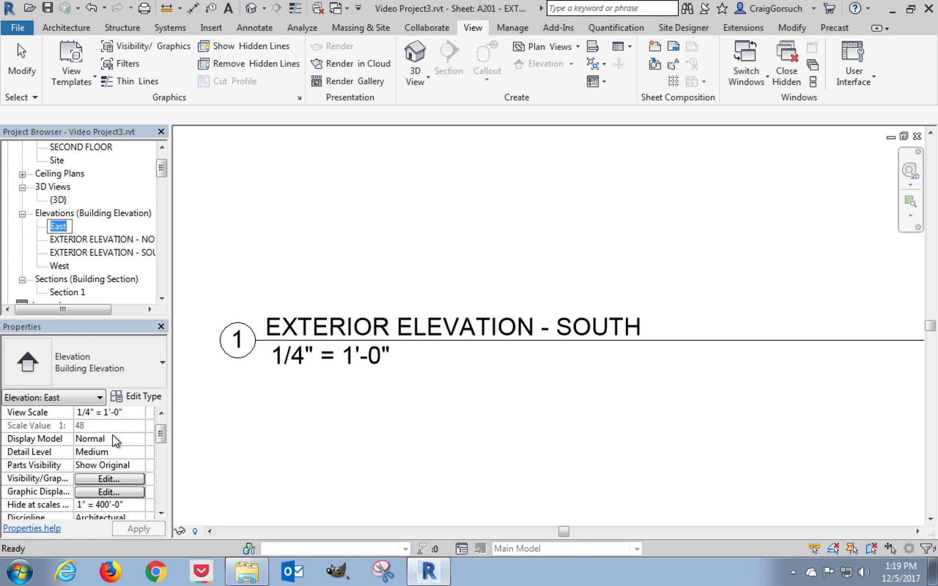
text(EXTERIOR ELEVATION -EAST)
key(Return)
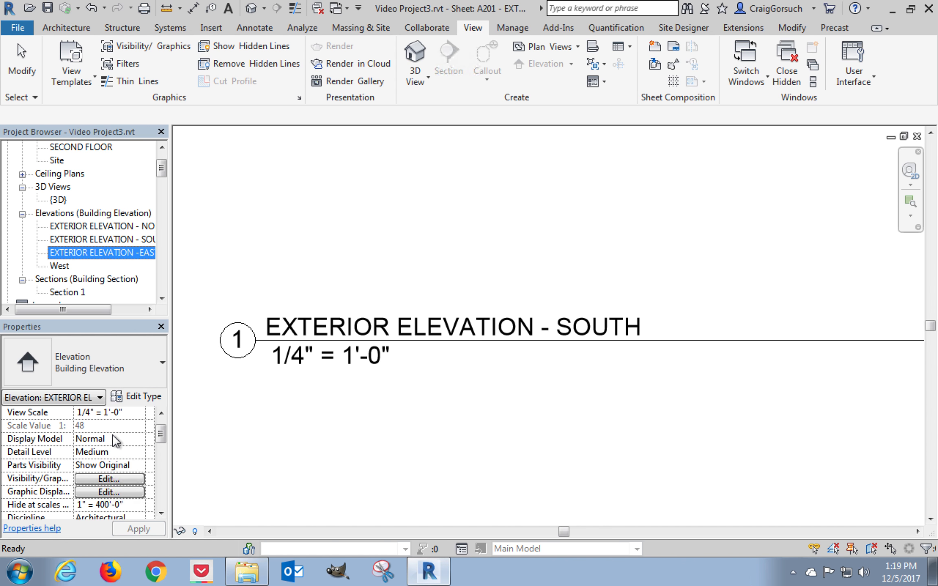
right_click(131, 255)
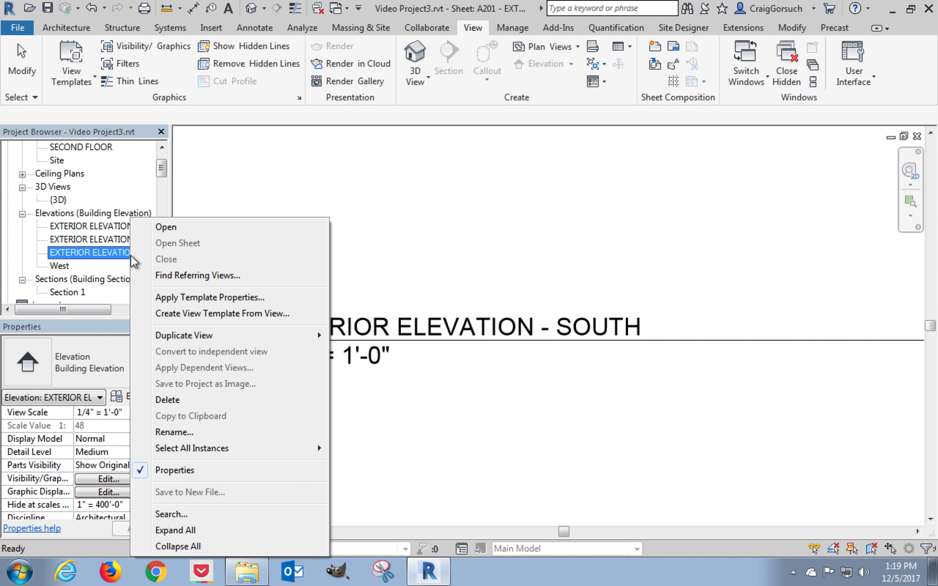
click(182, 432)
click(142, 253)
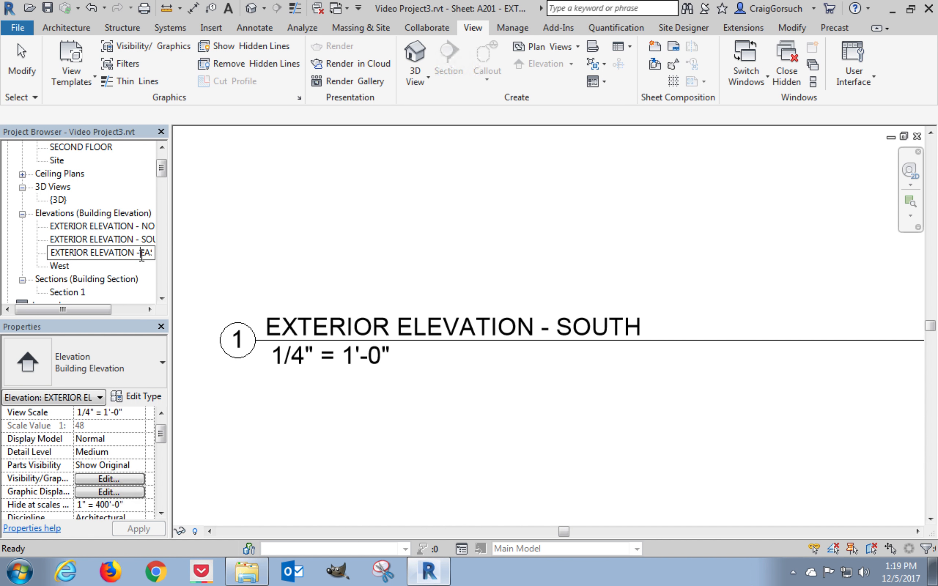
key(Return)
Rename the West elevation view to "EXTERIOR ELEVATION - WEST"
click(57, 266)
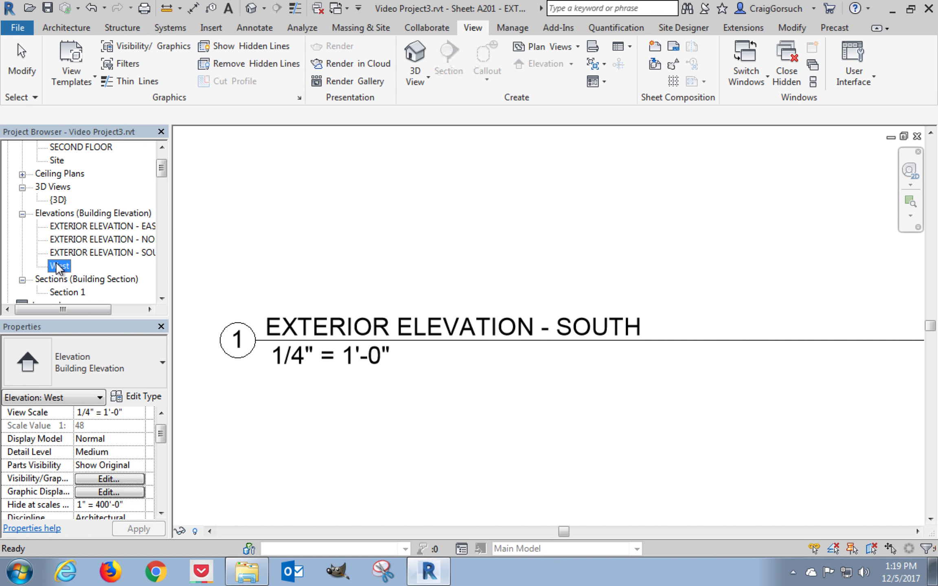
right_click(56, 267)
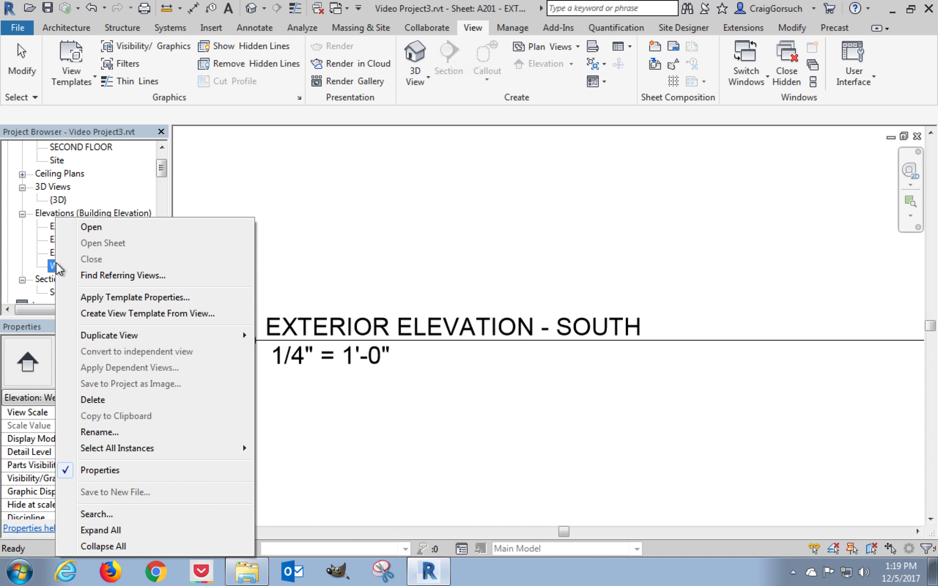
click(117, 435)
text(EXTERIO)
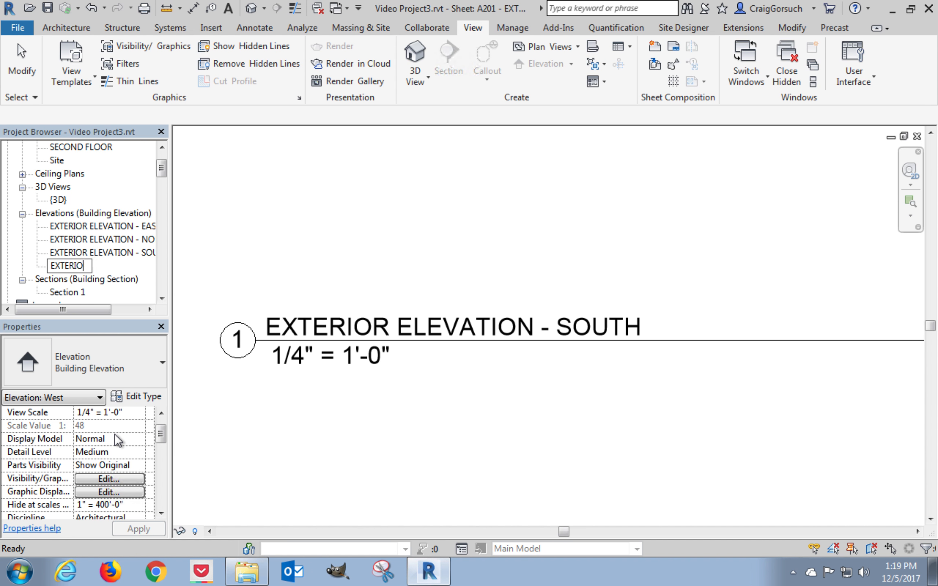
text(R ELEVATION - WEST)
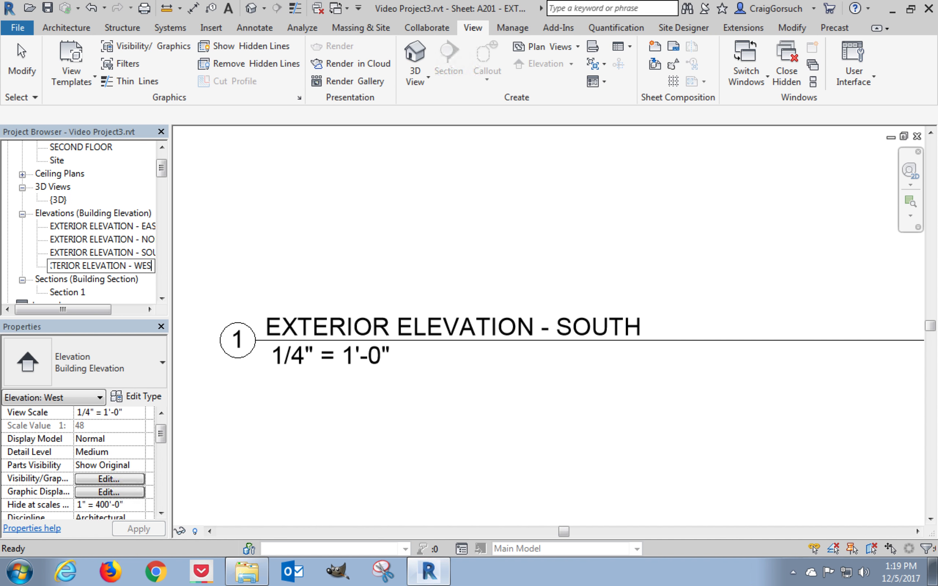
key(Return)
Place the EXTERIOR ELEVATION - NORTH view on sheet A201 directly below the South elevation, aligned with it
scroll(285, 262, down, 5)
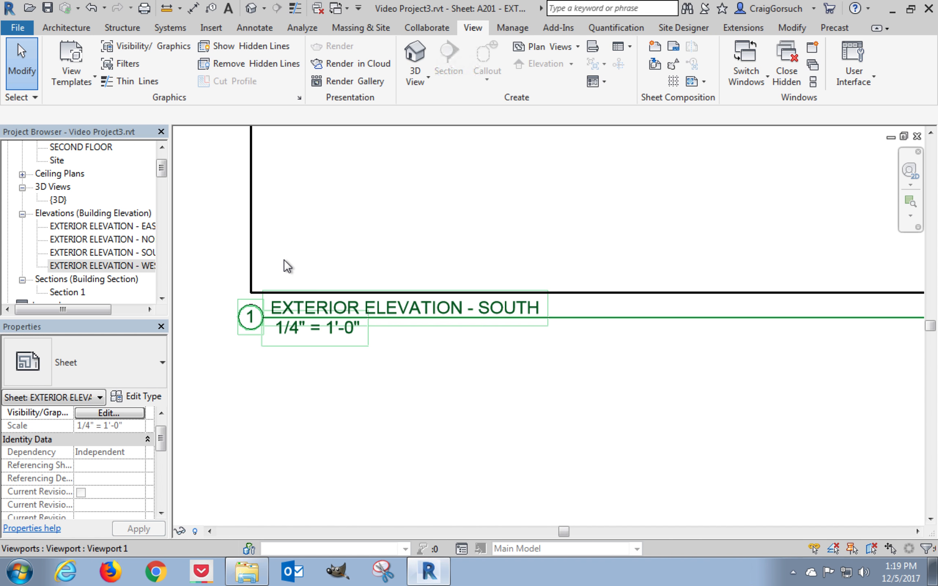
scroll(285, 265, down, 1)
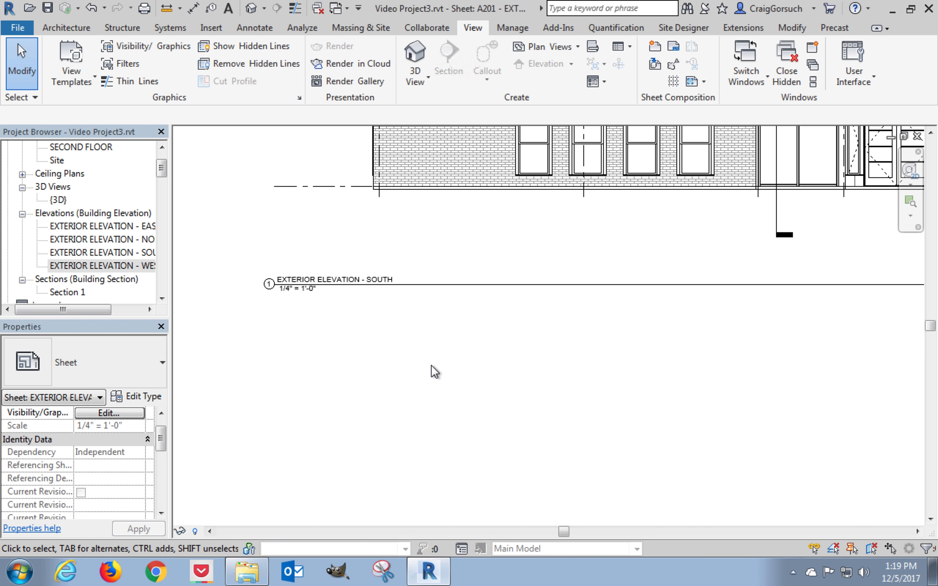
scroll(435, 372, down, 3)
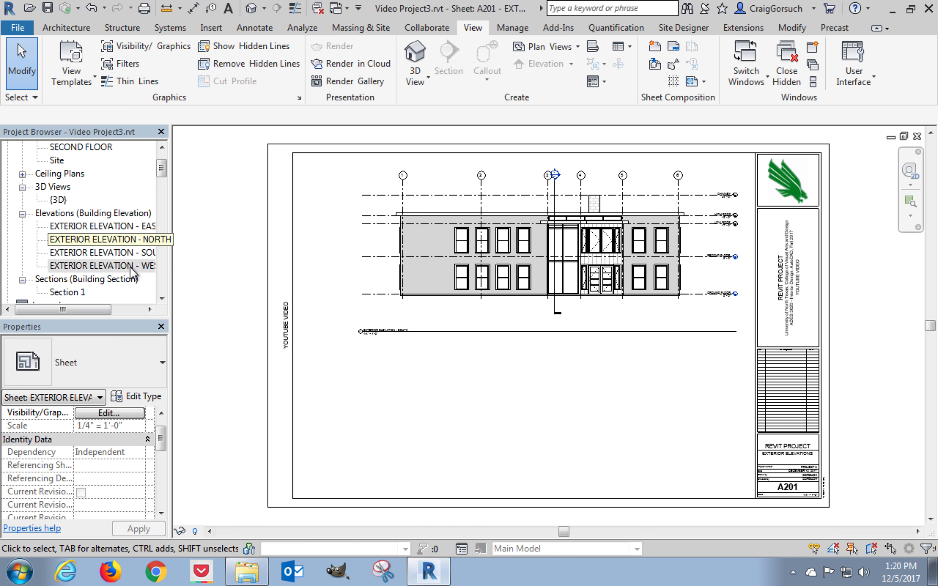
click(90, 239)
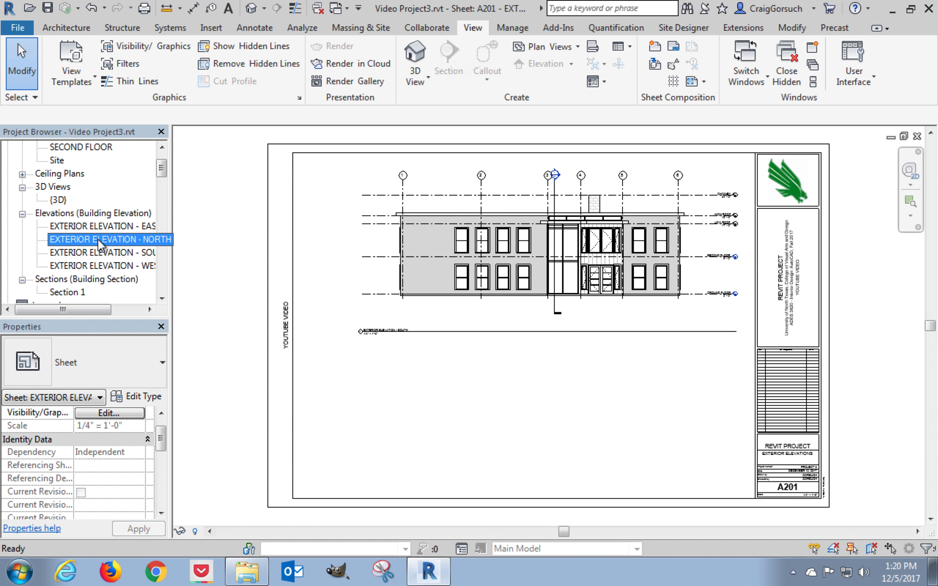
drag(151, 251, 490, 397)
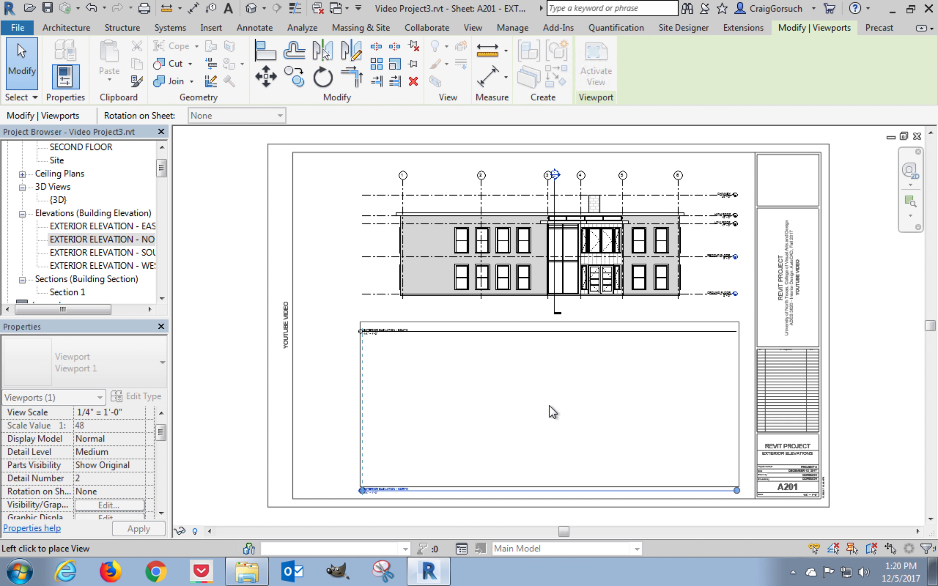
click(549, 406)
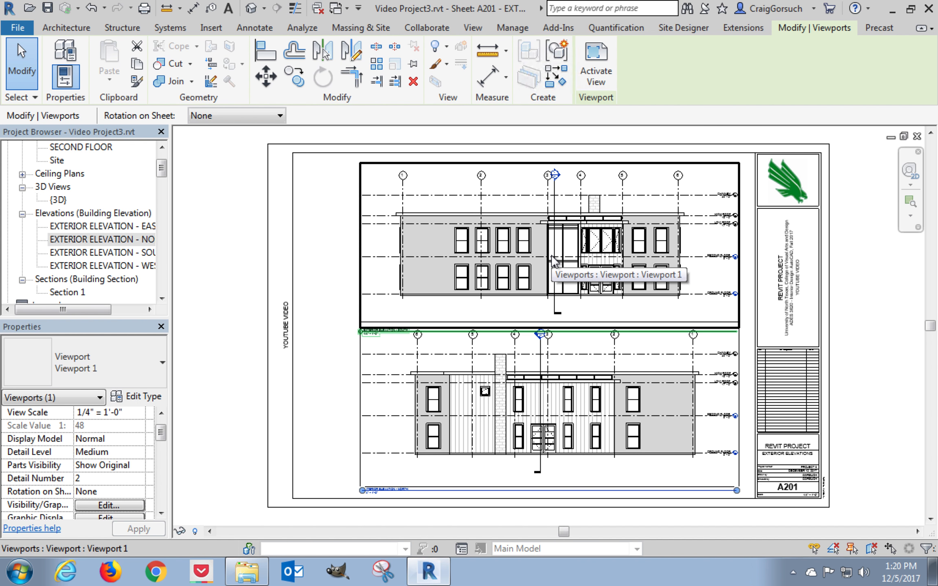
Nudge the South elevation viewport slightly upward on the sheet, away from the North elevation, and deselect it
key(Up)
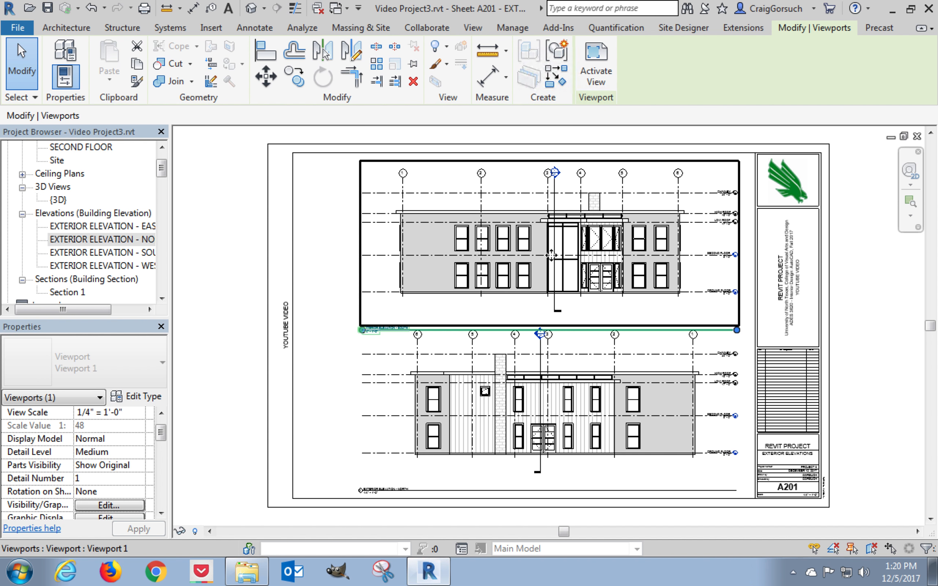
key(Up)
key(Up)
key(Up)
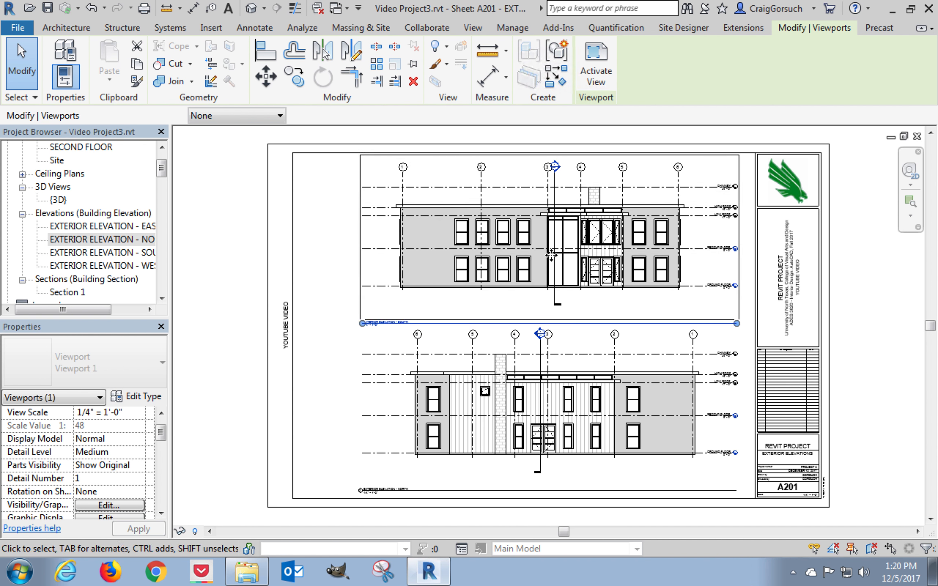
click(315, 286)
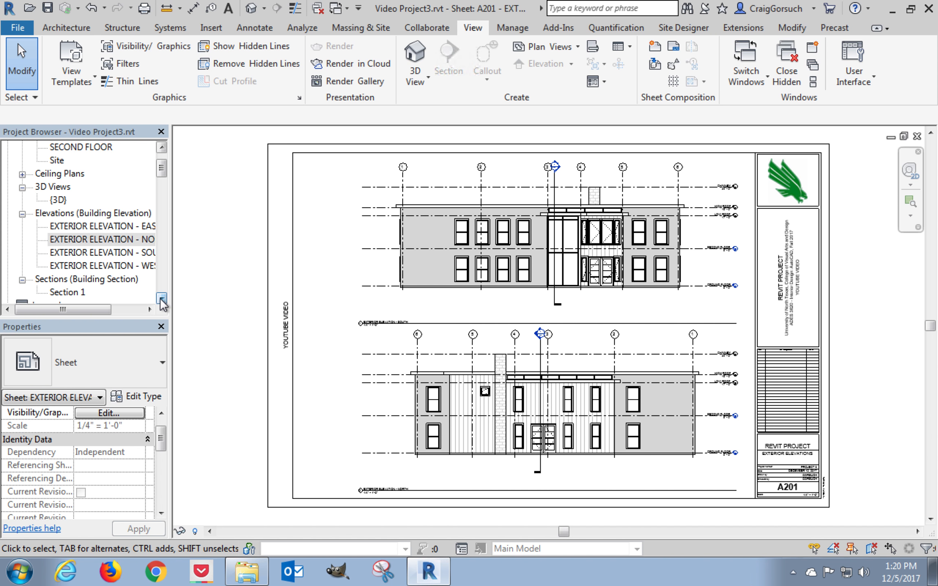
Find the sheet list and open sheet A202 - EXTERIOR ELEVATIONS
click(101, 239)
click(161, 298)
click(162, 298)
click(162, 299)
click(162, 300)
click(162, 300)
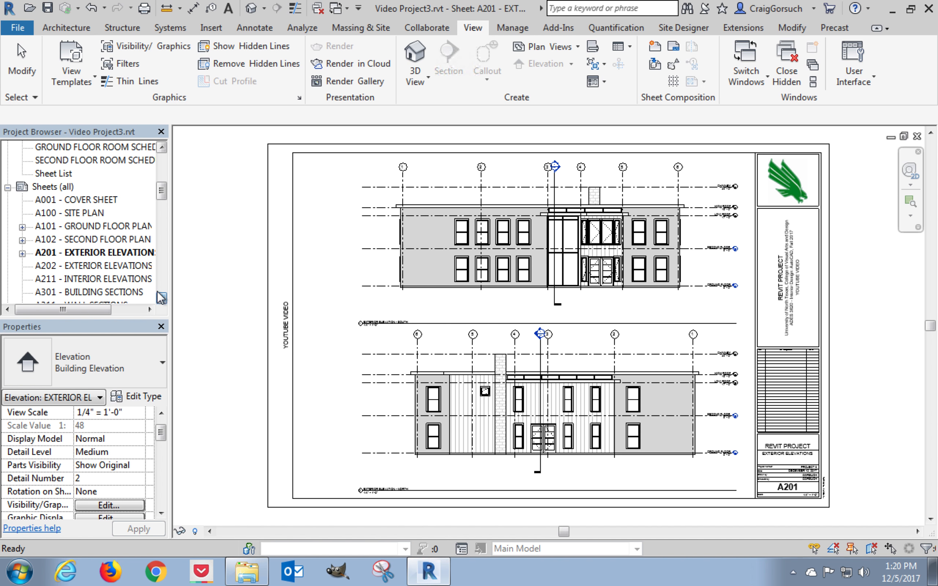
click(22, 253)
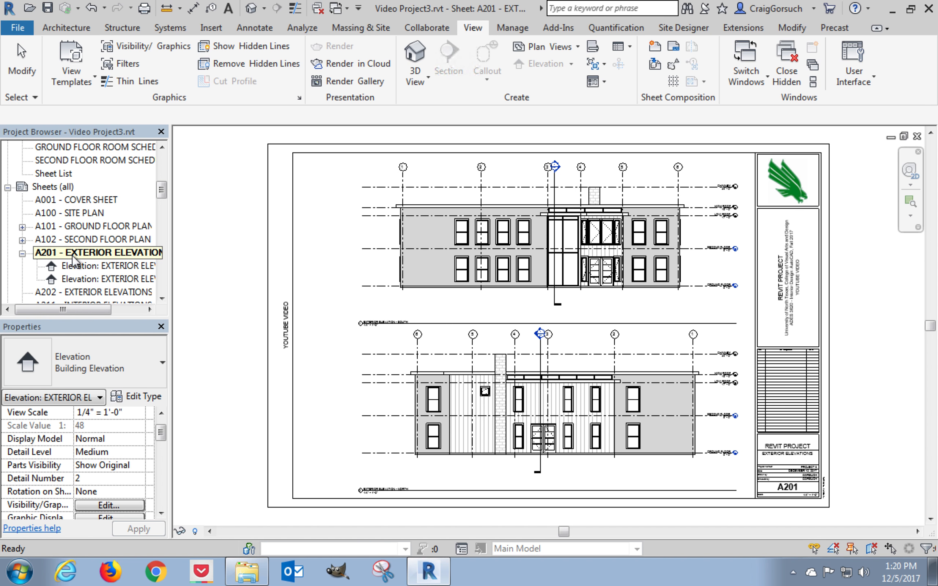
click(22, 253)
click(86, 265)
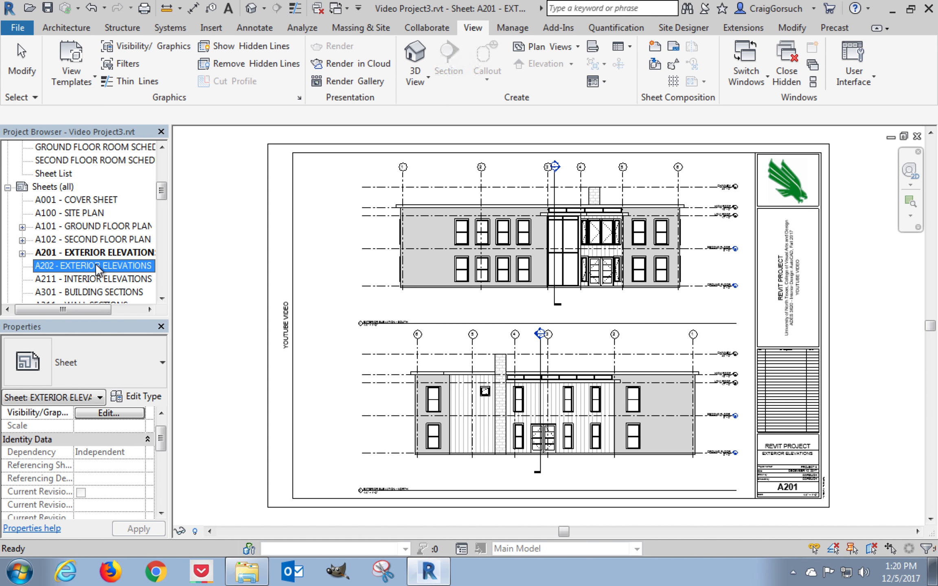
double_click(96, 264)
Place the EXTERIOR ELEVATION - EAST view in the upper part of sheet A202
click(163, 189)
drag(165, 192, 163, 169)
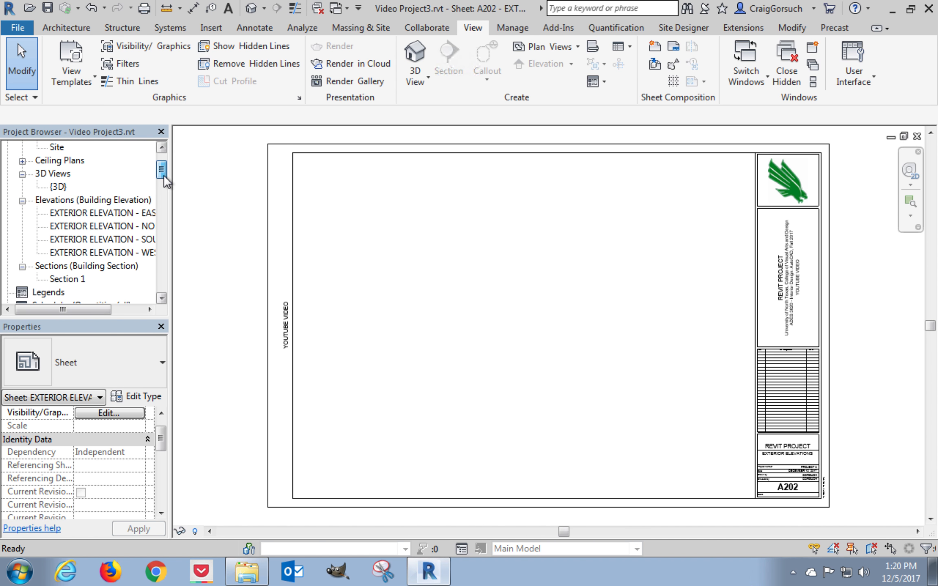
click(98, 212)
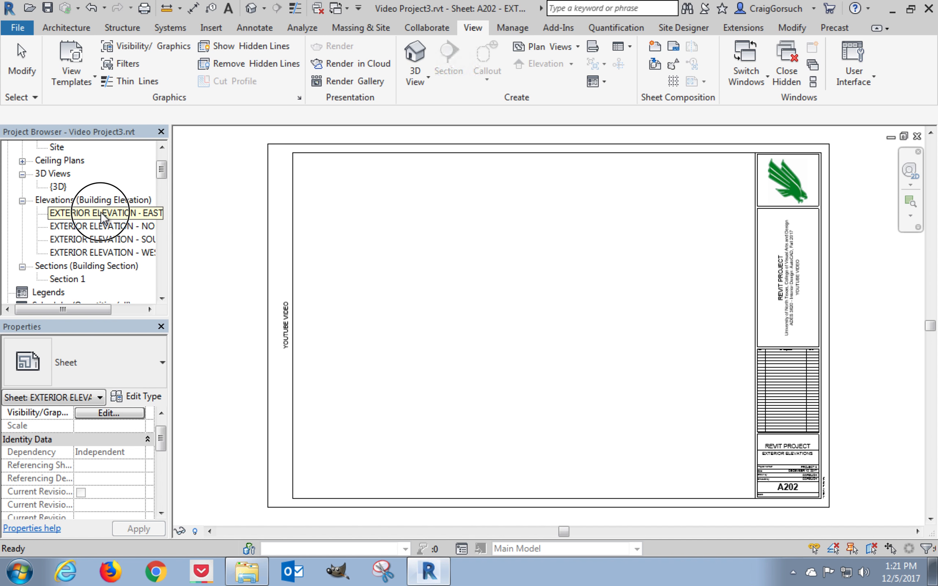
drag(556, 226, 556, 226)
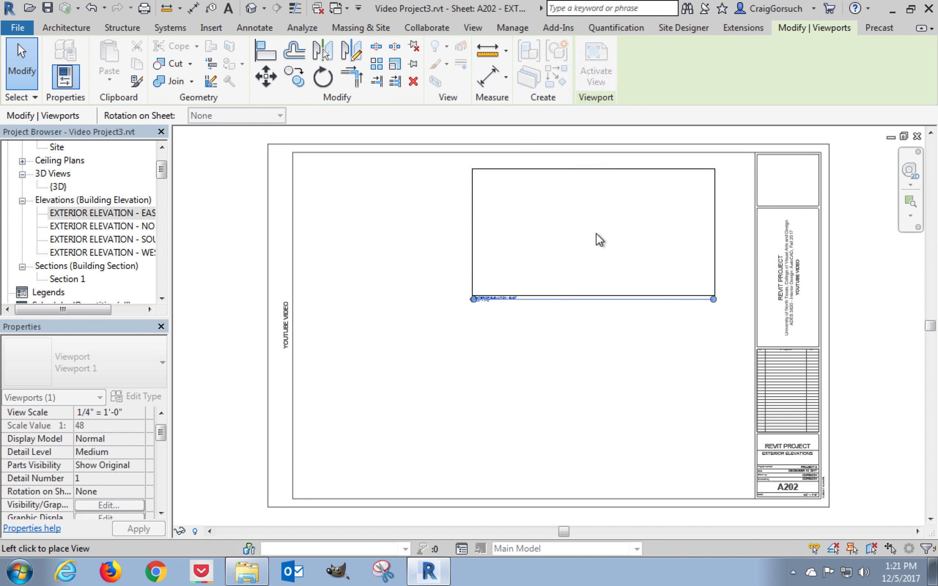
click(605, 239)
Place the EXTERIOR ELEVATION - WEST view below the East elevation with their title lines aligned, and deselect it
click(118, 252)
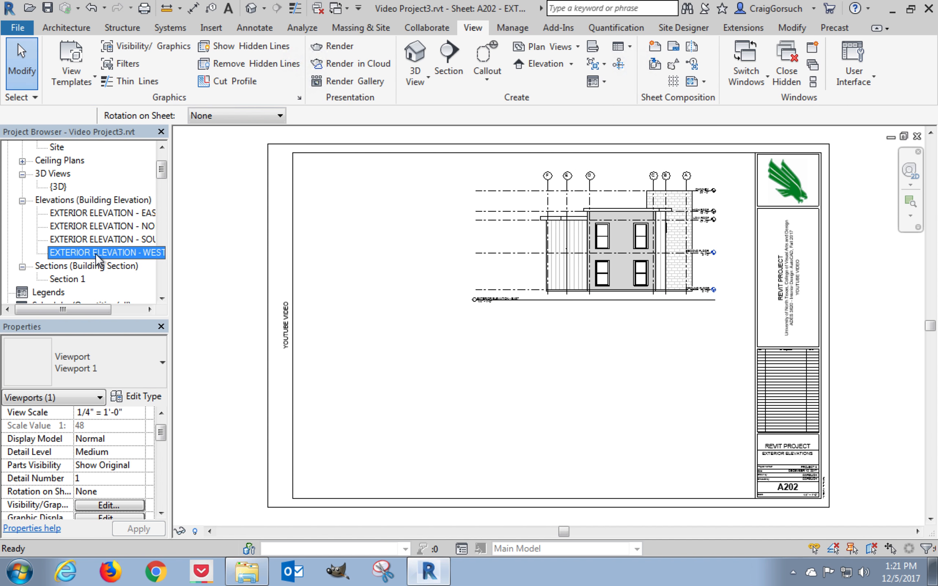
drag(509, 397, 522, 382)
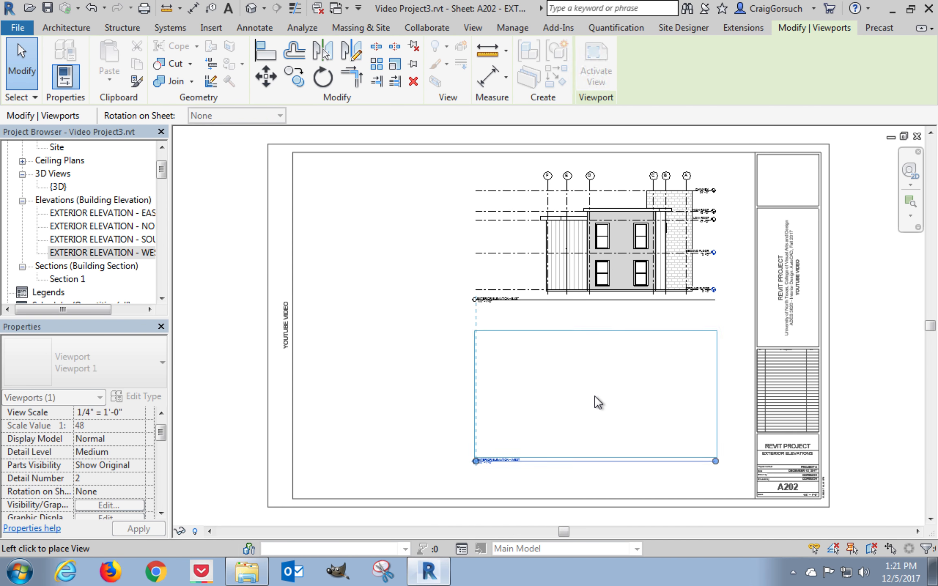
click(596, 400)
click(410, 360)
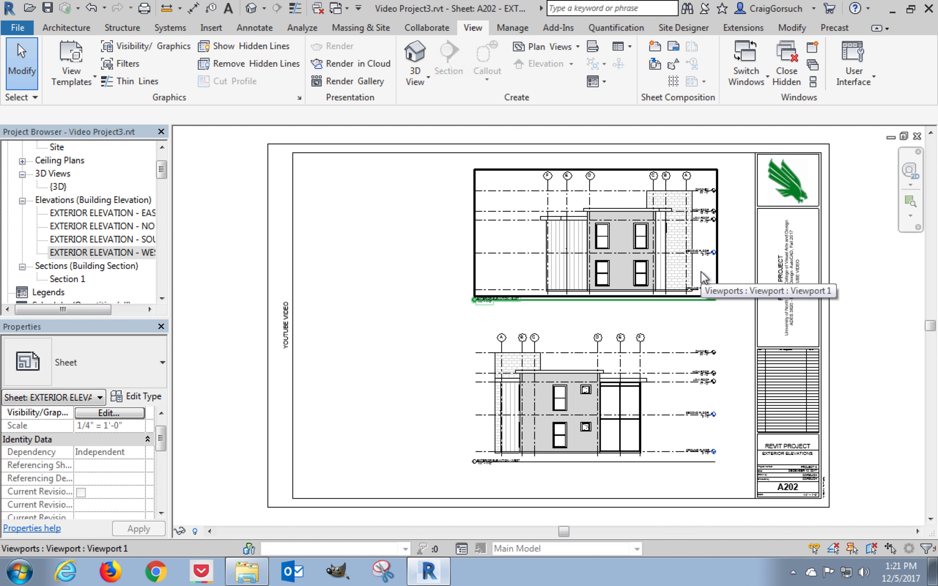
Activate the East elevation view on the sheet and shorten the tail ends of the level lines toward grid F
scroll(663, 224, up, 1)
scroll(664, 224, up, 3)
middle_drag(661, 260, 649, 271)
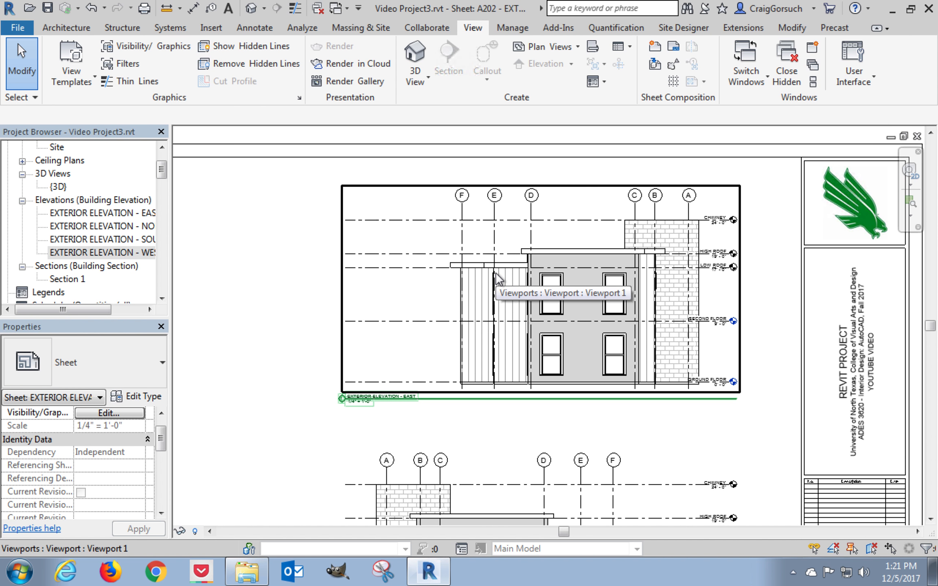
double_click(410, 277)
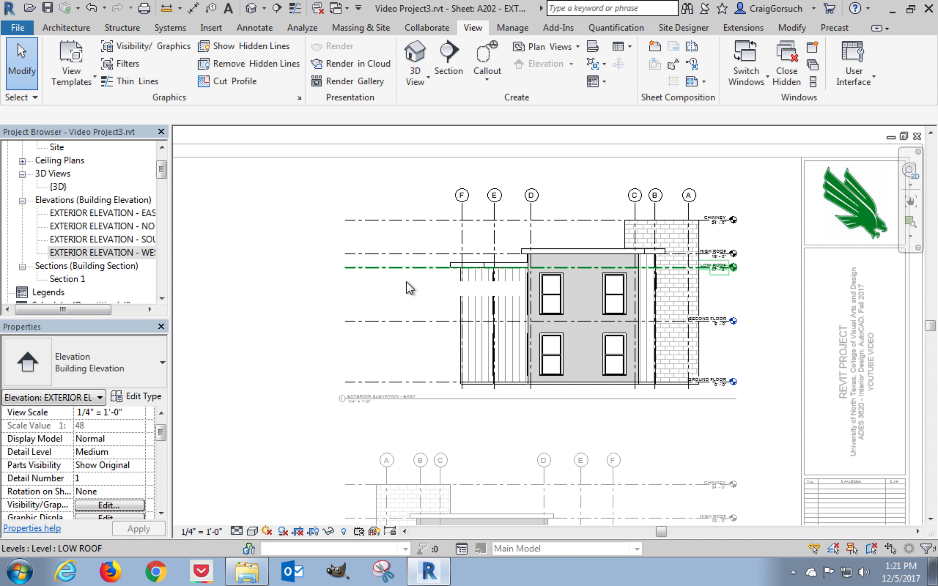
click(409, 287)
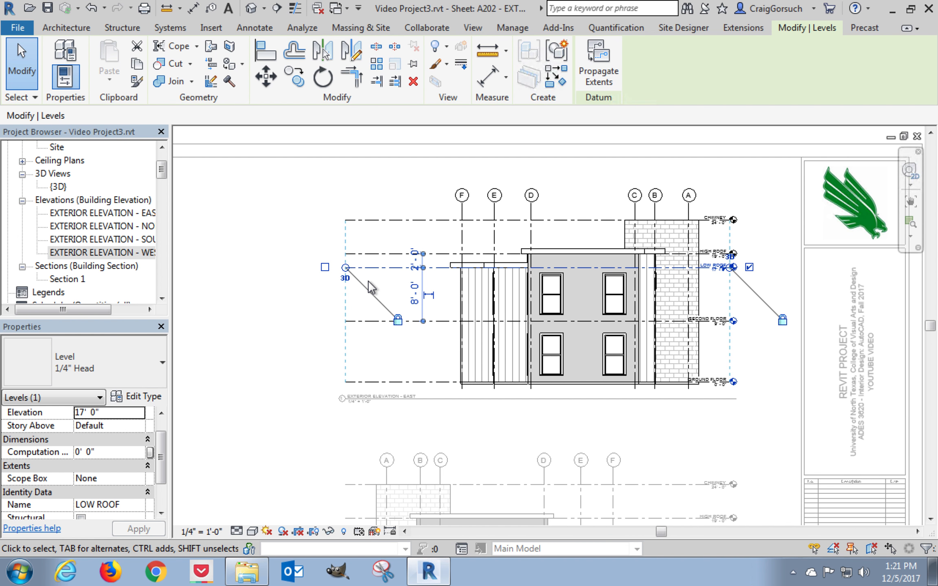
scroll(368, 281, up, 3)
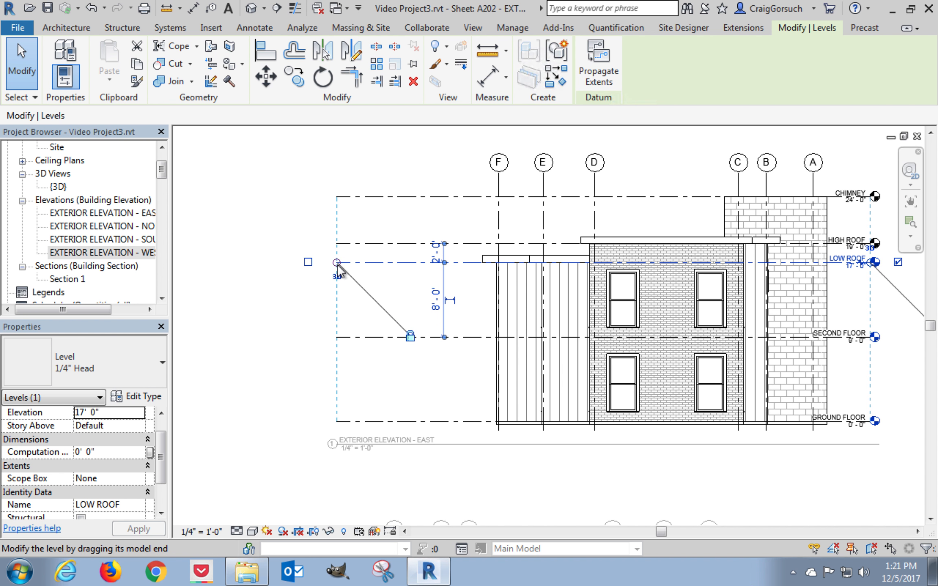
drag(337, 263, 422, 263)
Extend the head ends of the East elevation's level lines outward so their labels clear the chimney wall
middle_drag(728, 331, 438, 337)
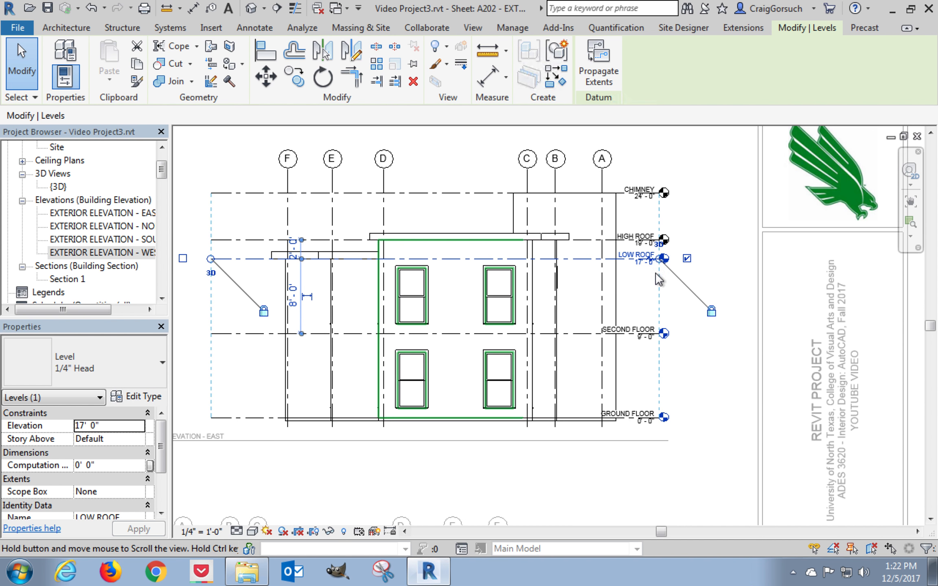
middle_drag(659, 279, 660, 266)
drag(626, 259, 653, 259)
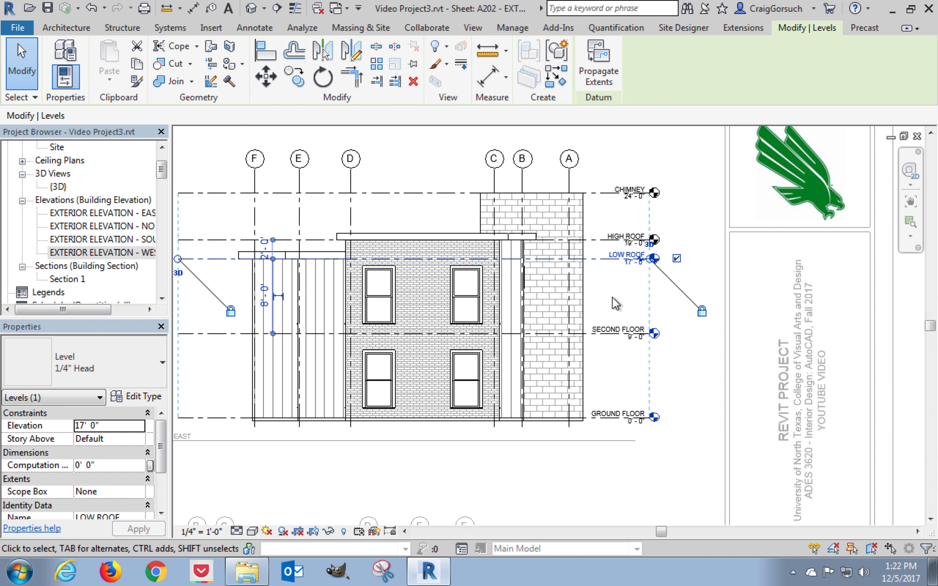
Deselect the LOW ROOF level and deactivate the East elevation view to return to sheet A202
scroll(615, 303, down, 5)
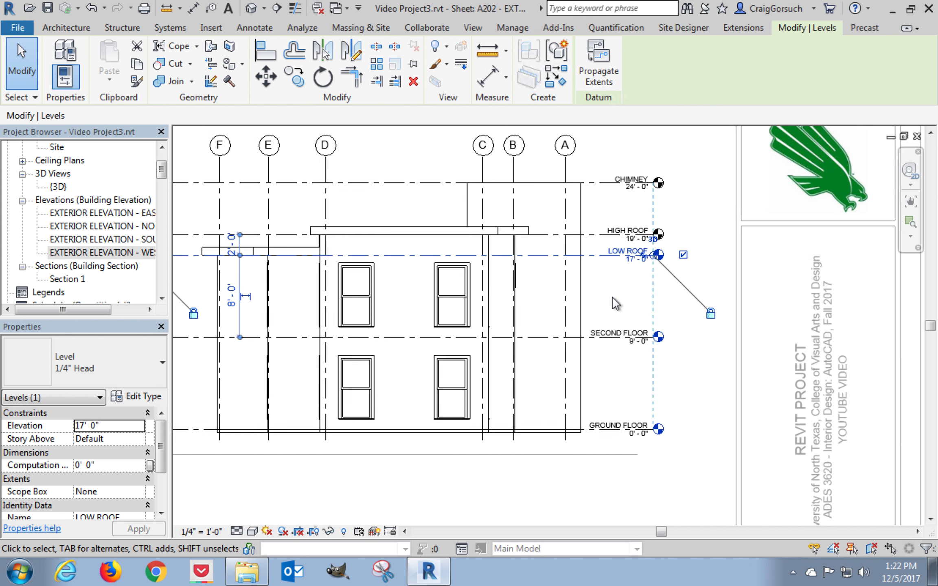
middle_drag(559, 354, 577, 327)
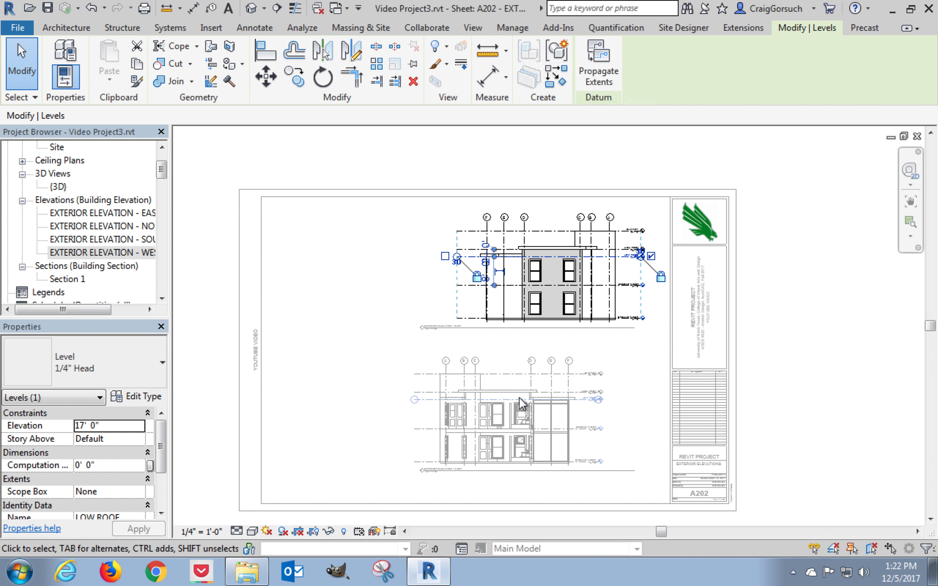
scroll(495, 476, up, 1)
scroll(498, 484, up, 3)
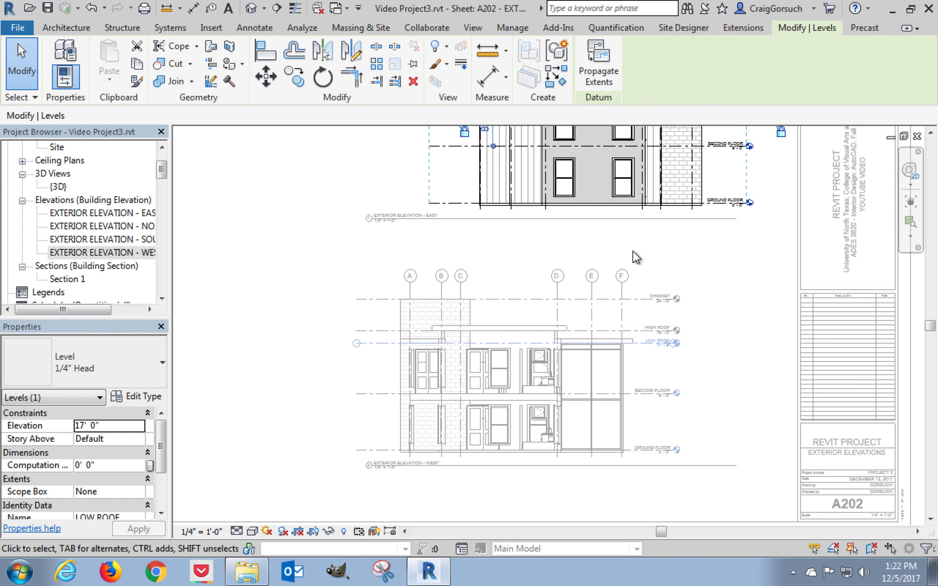
key(Escape)
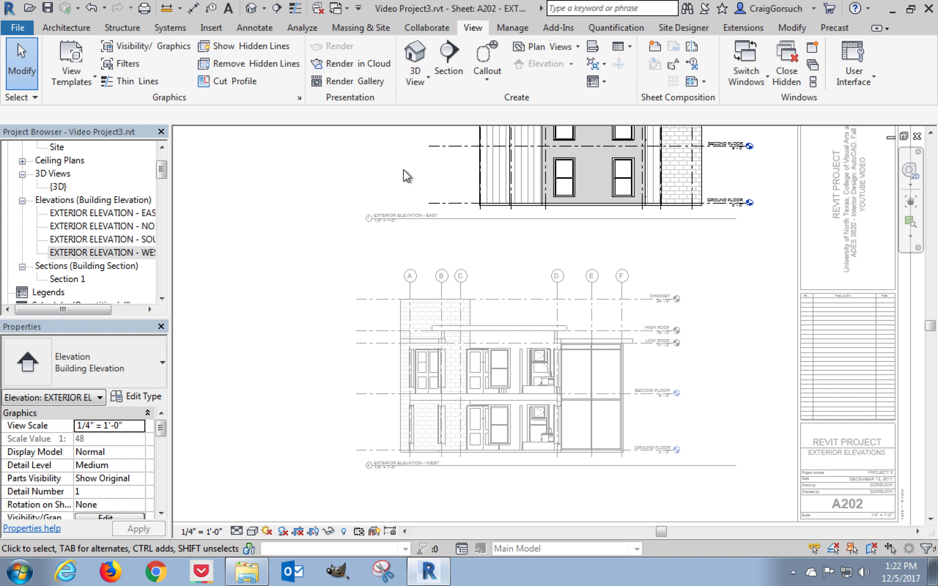
double_click(253, 196)
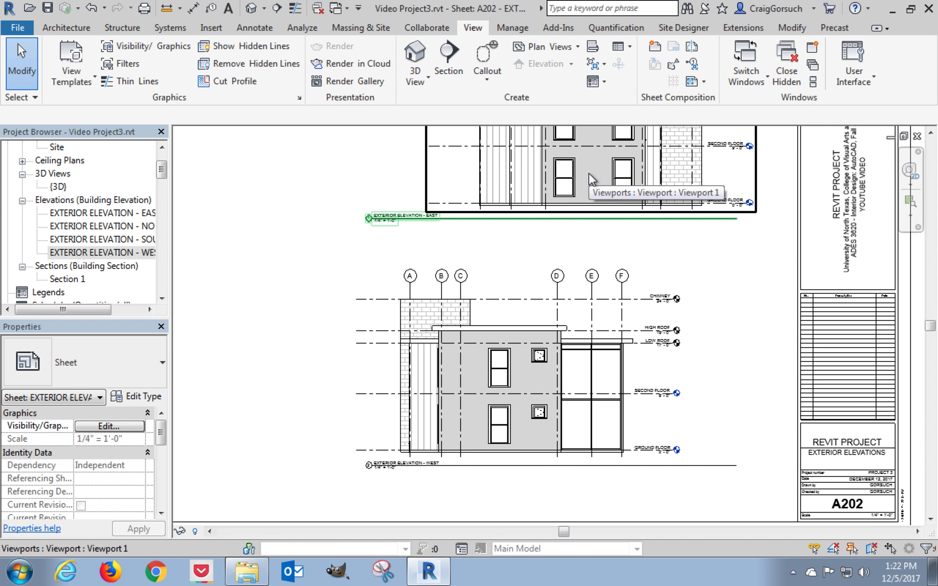
Adjust both ends of the East elevation's title line to match the width of its viewport
middle_drag(588, 173, 566, 264)
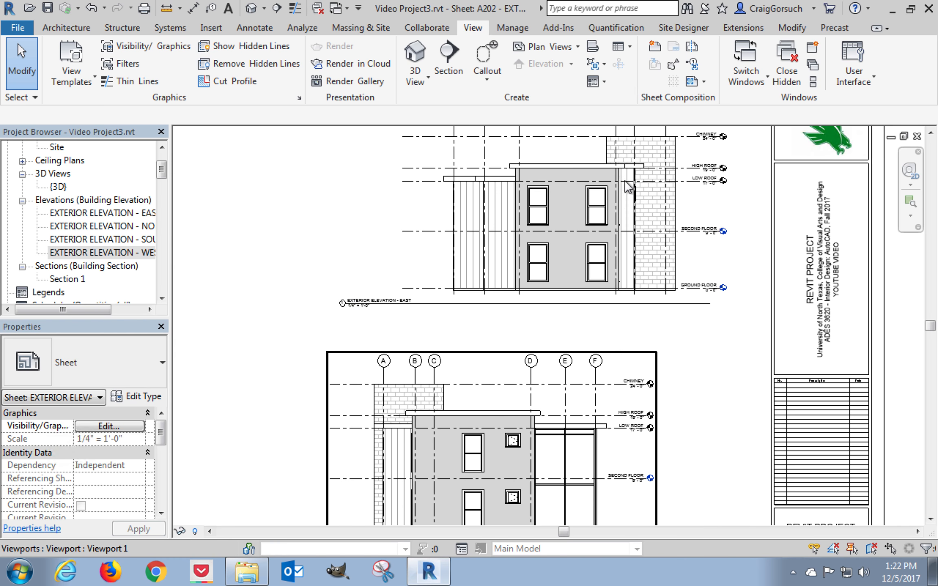
scroll(495, 377, up, 1)
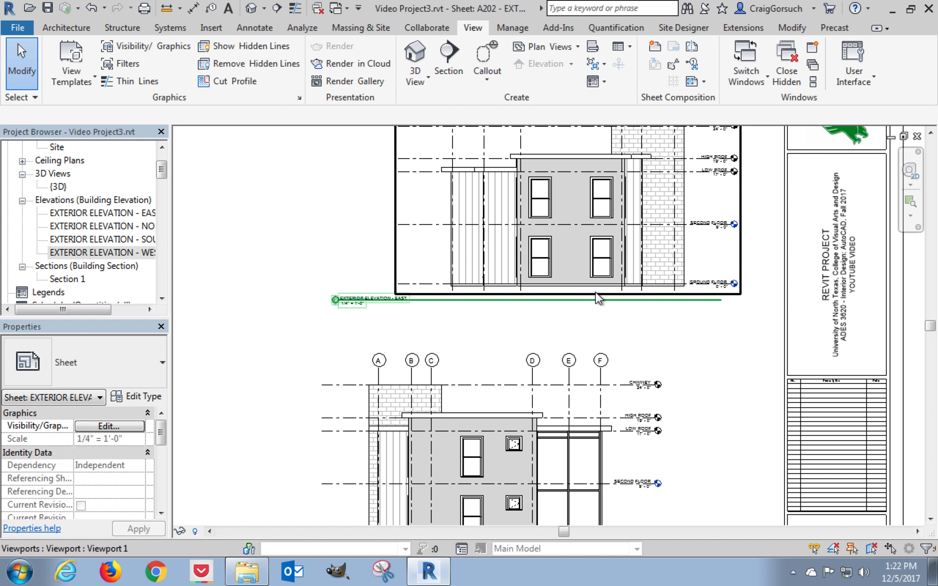
scroll(598, 298, up, 1)
scroll(598, 299, down, 5)
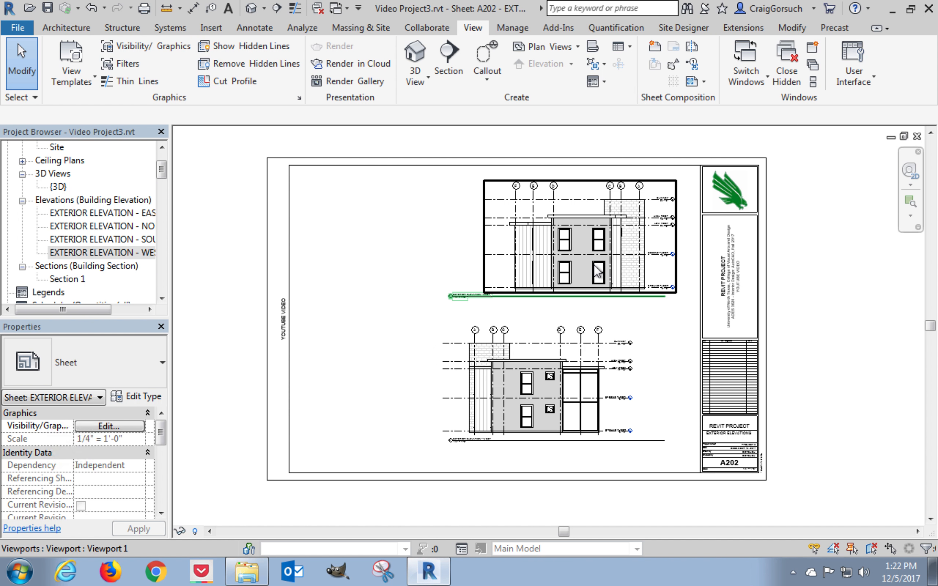
scroll(595, 275, up, 4)
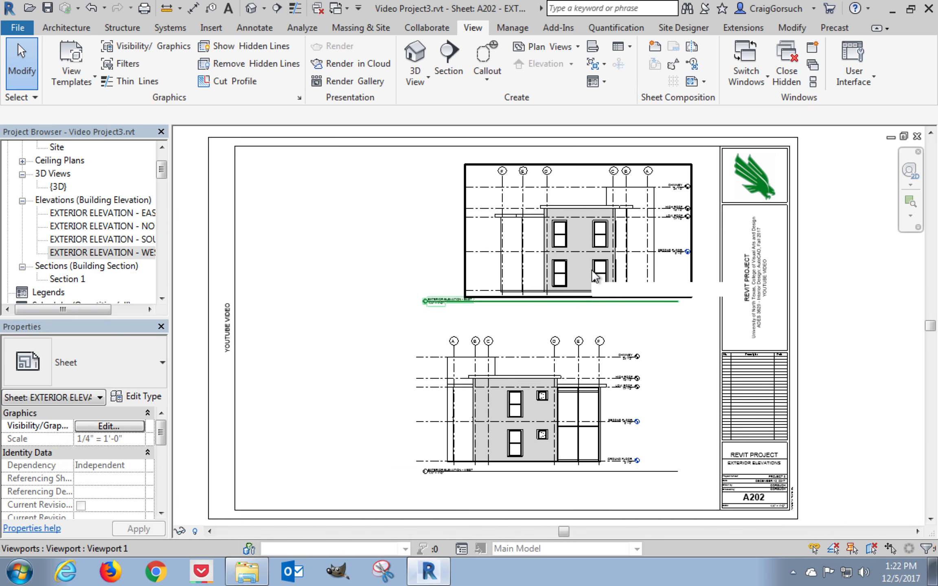
click(594, 272)
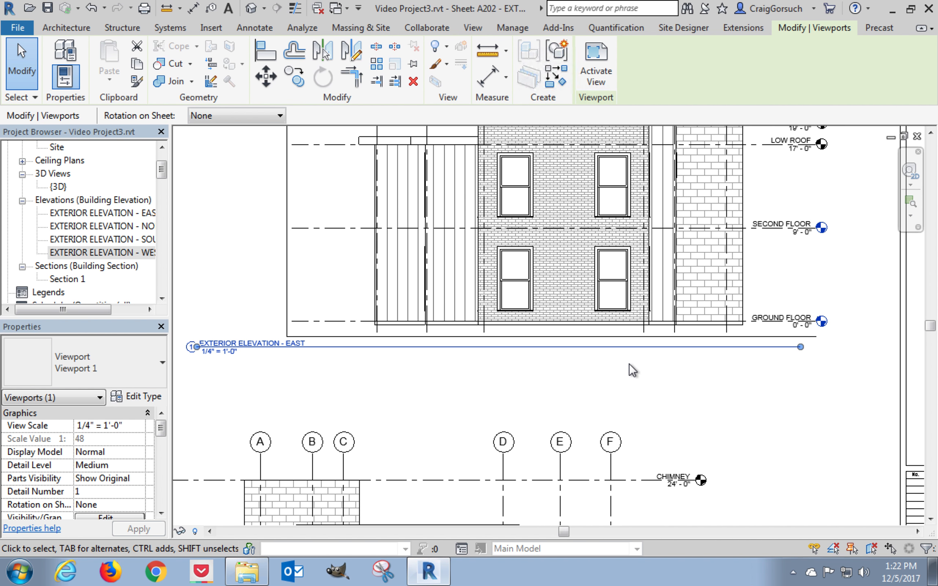
drag(800, 347, 830, 349)
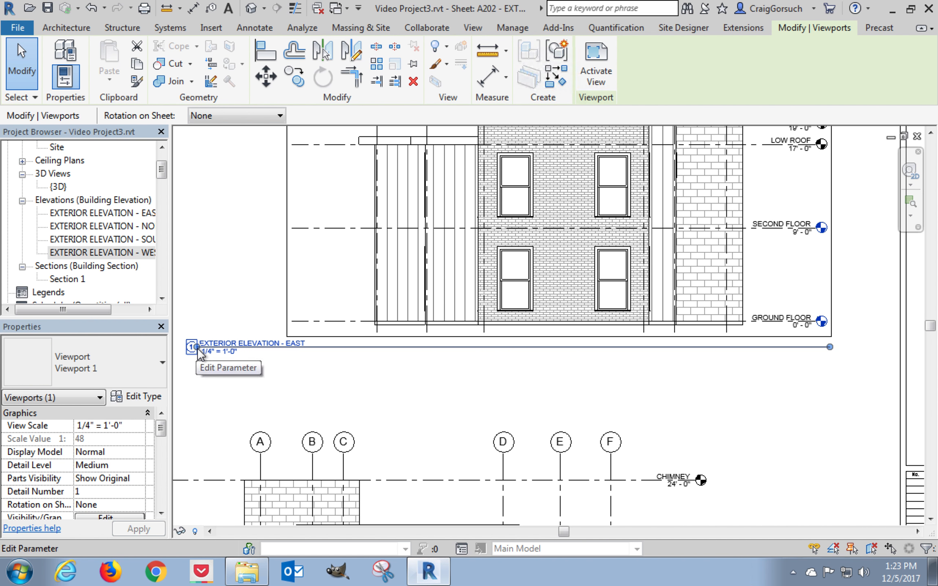
scroll(197, 348, up, 5)
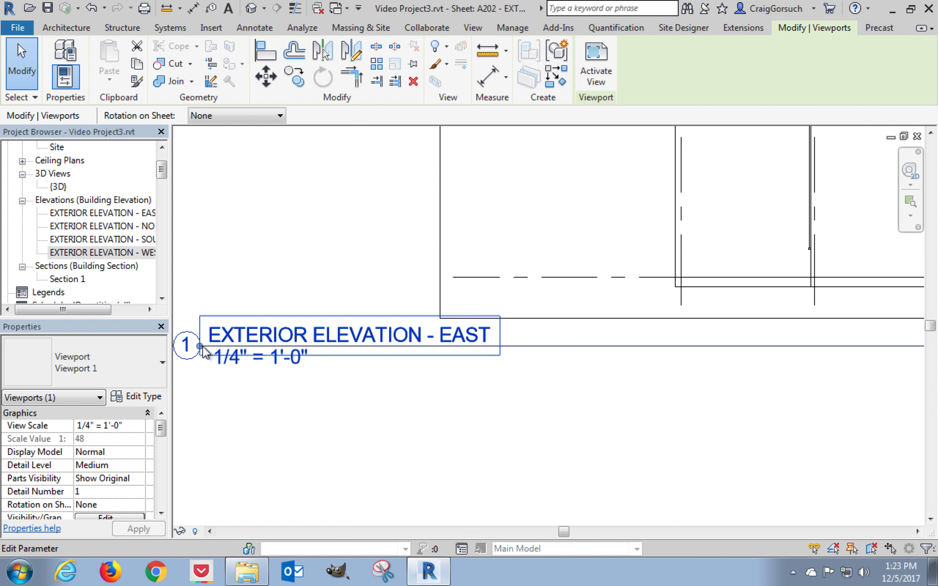
drag(200, 349, 440, 366)
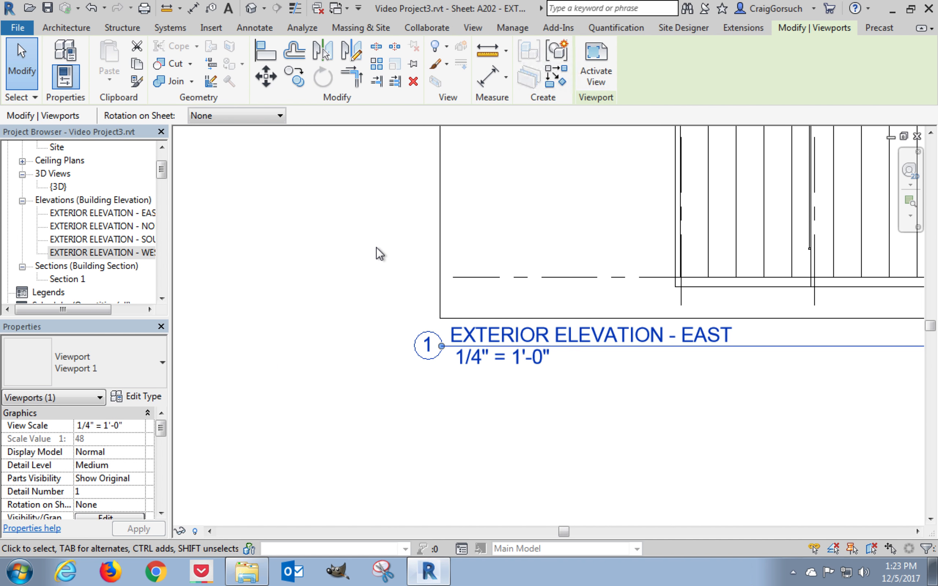
Select the East and West elevation viewports and delete both from sheet A202
scroll(376, 253, down, 5)
scroll(376, 253, down, 4)
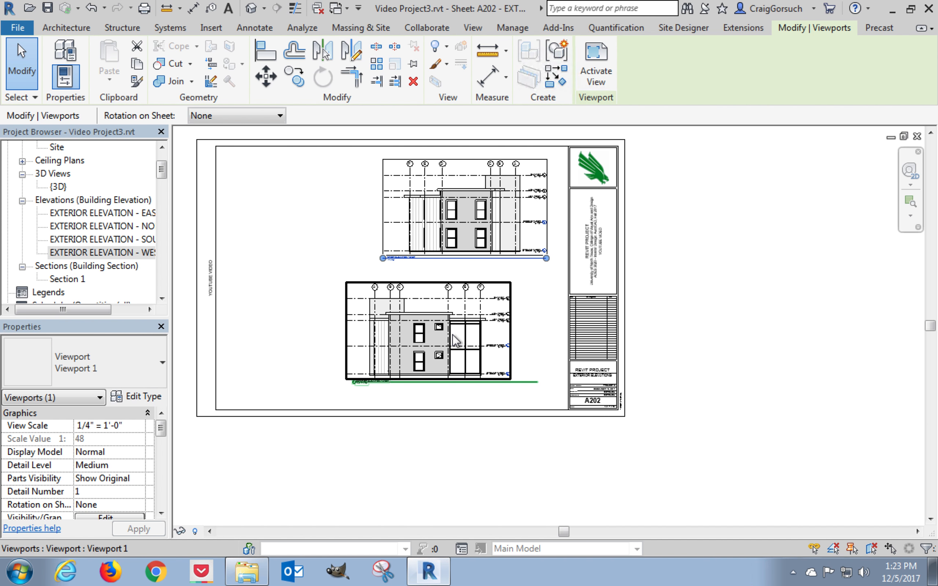
drag(543, 333, 423, 209)
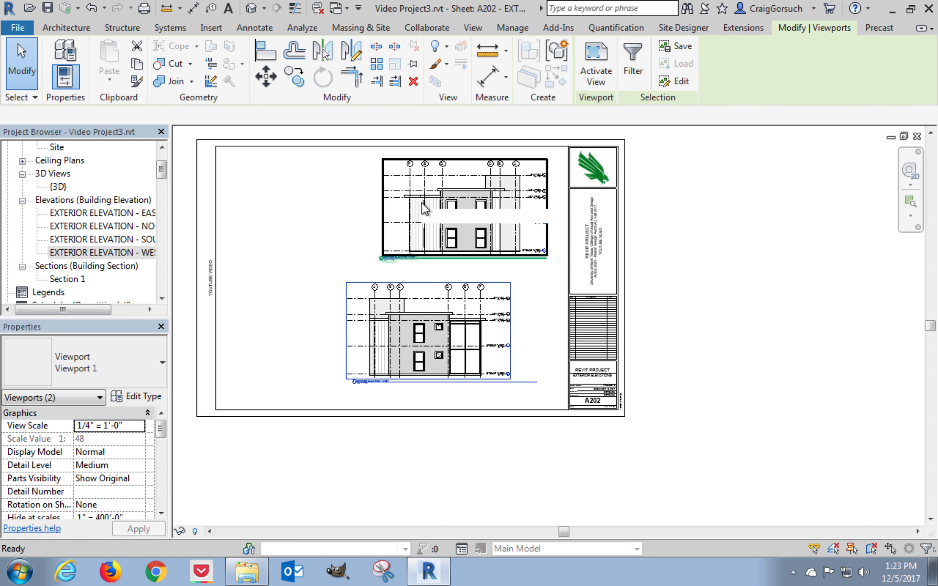
key(Delete)
Place the EXTERIOR ELEVATION - EAST view again in the upper part of the empty sheet
click(124, 251)
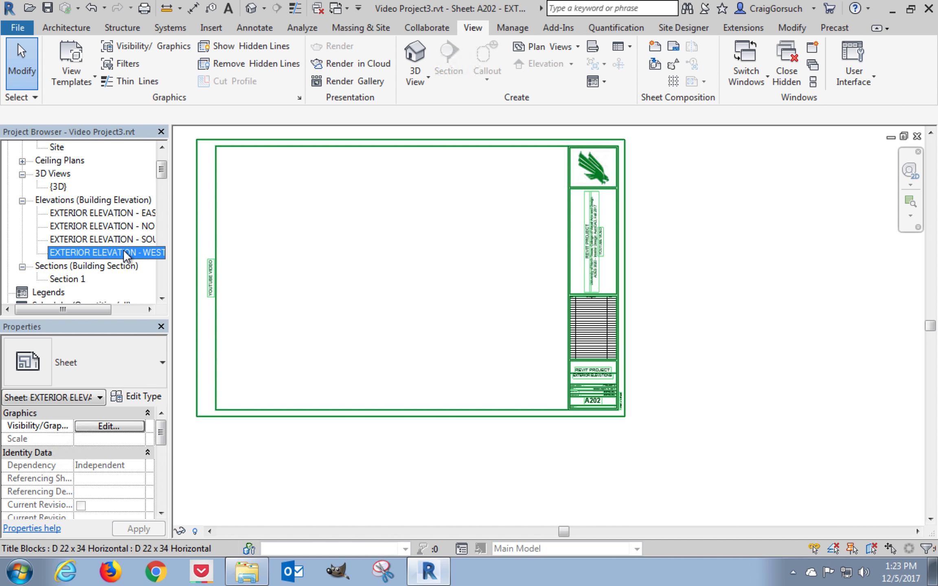
click(79, 214)
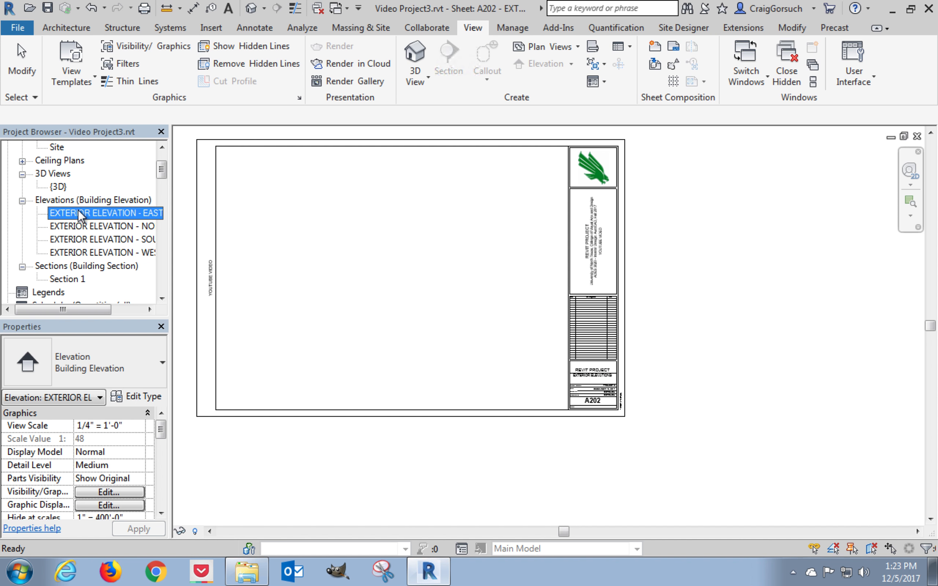
drag(79, 214, 360, 209)
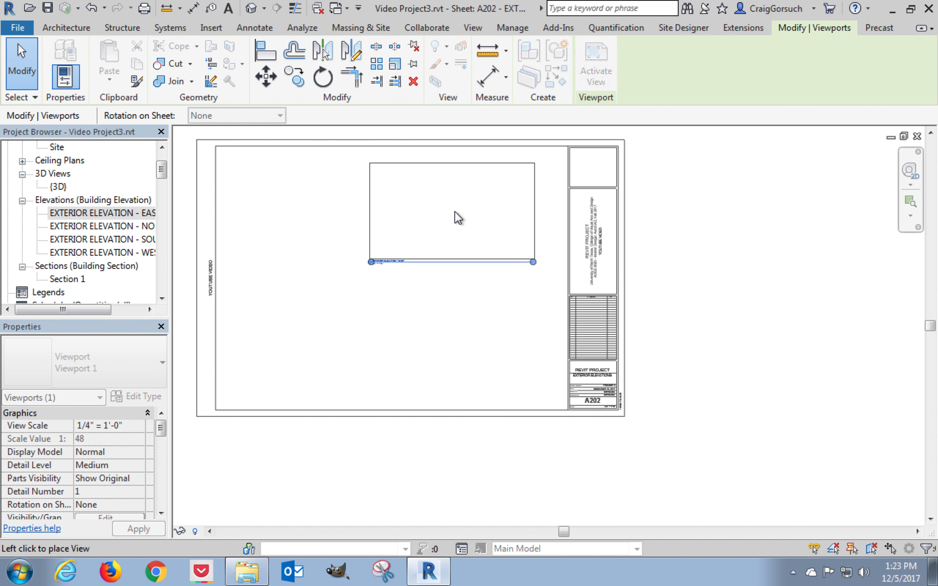
click(464, 214)
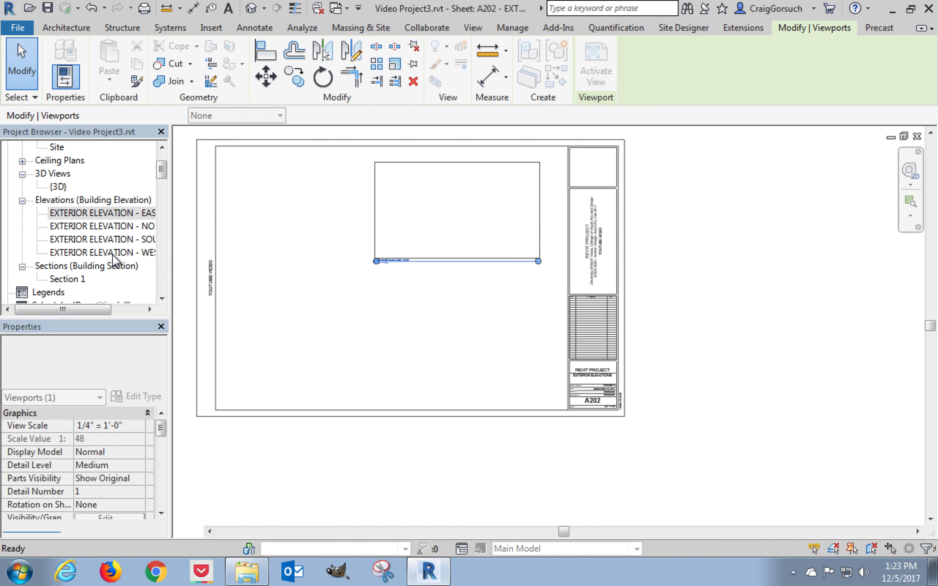
Place the EXTERIOR ELEVATION - WEST view on sheet A202 directly below the East elevation, aligned with it
drag(111, 251, 443, 338)
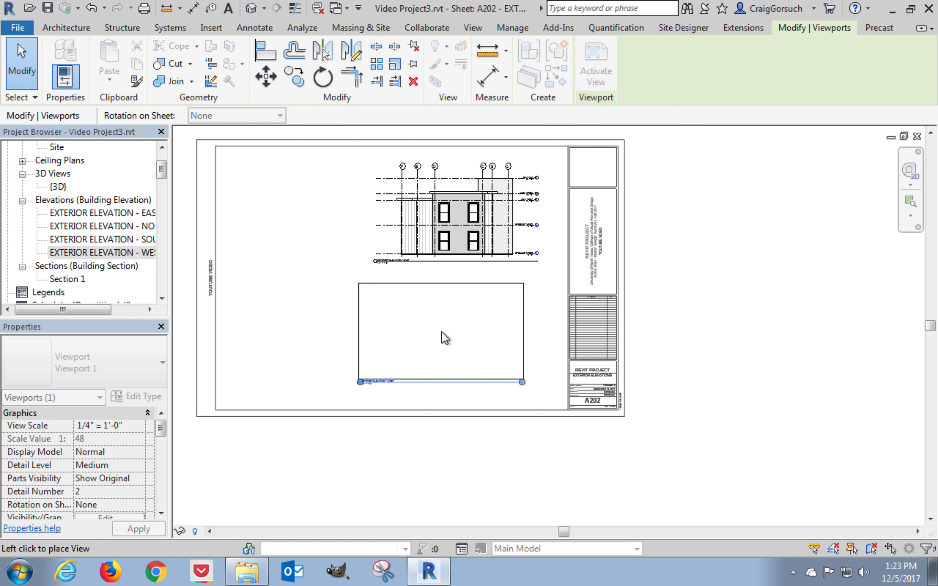
click(458, 342)
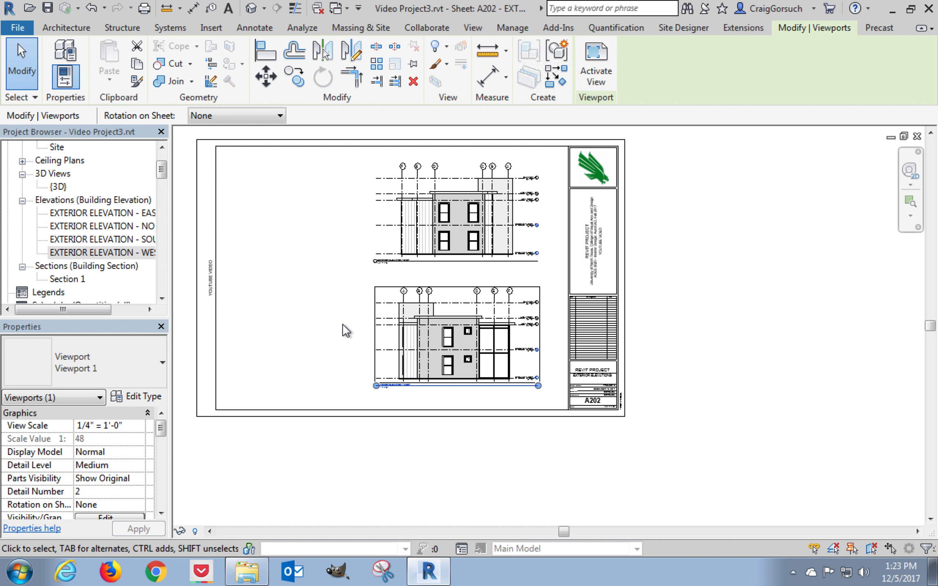
Open the GROUND FLOOR plan view
drag(160, 169, 164, 164)
mouse_move(395, 1)
click(161, 162)
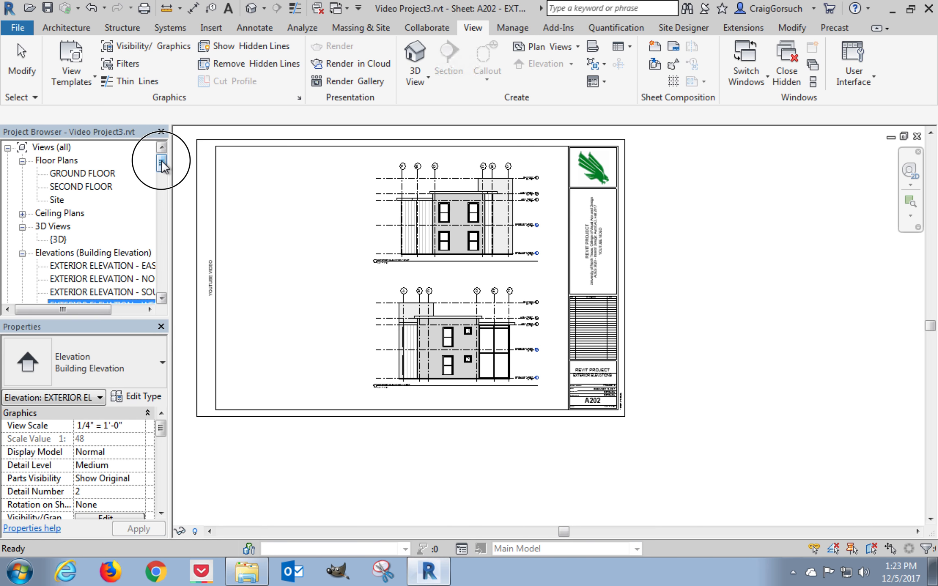
double_click(83, 174)
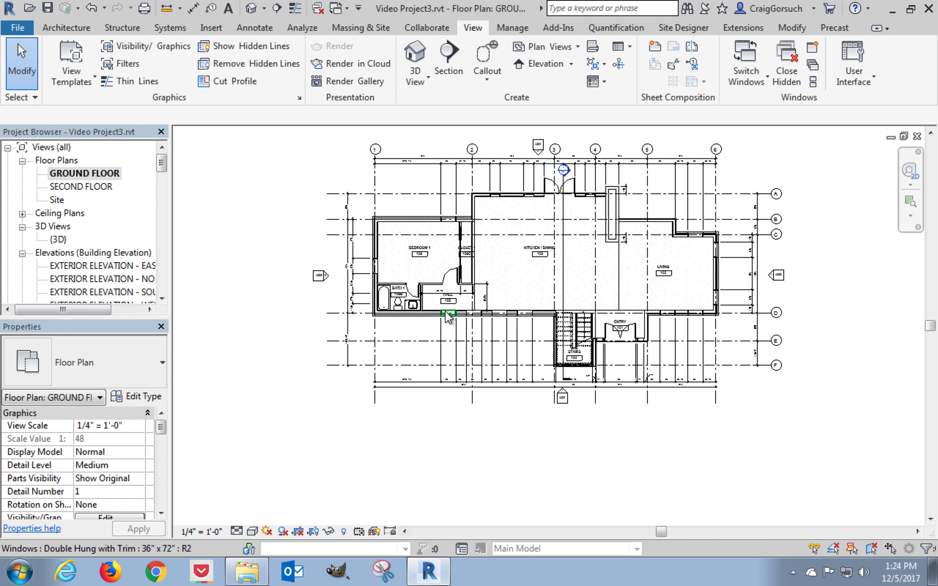
Select the section line through the stairs and cycle its tail at the south end to a section head
click(567, 280)
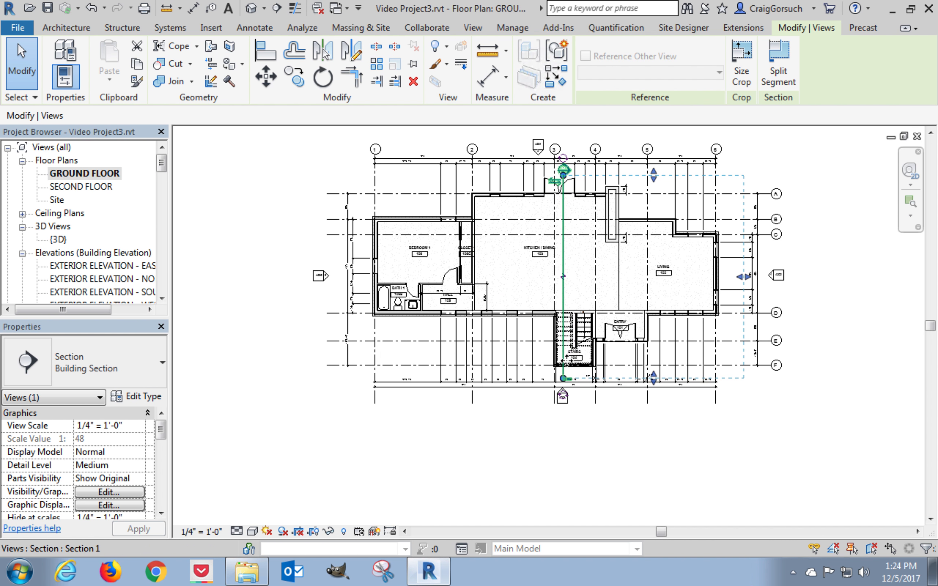
scroll(565, 361, up, 4)
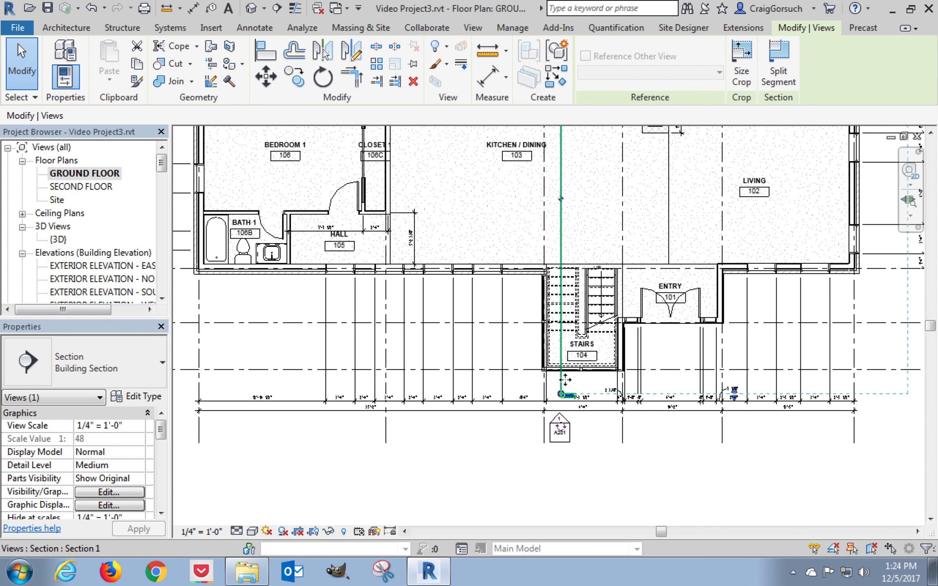
scroll(565, 379, up, 3)
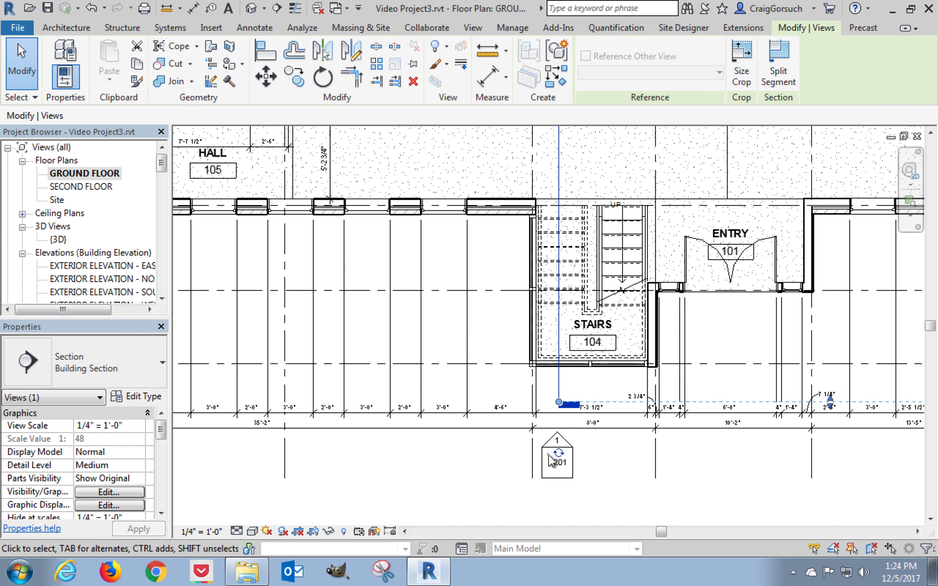
scroll(566, 484, up, 2)
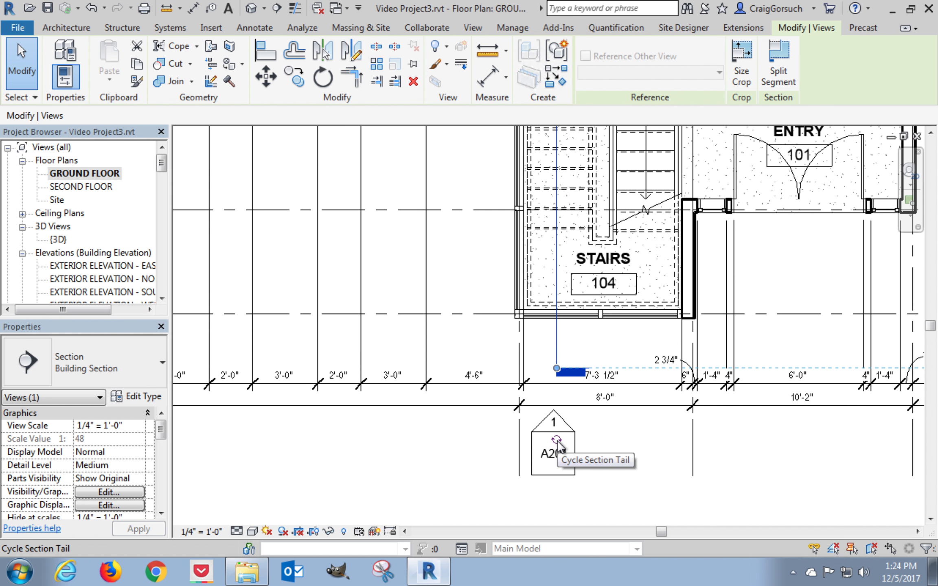
click(557, 440)
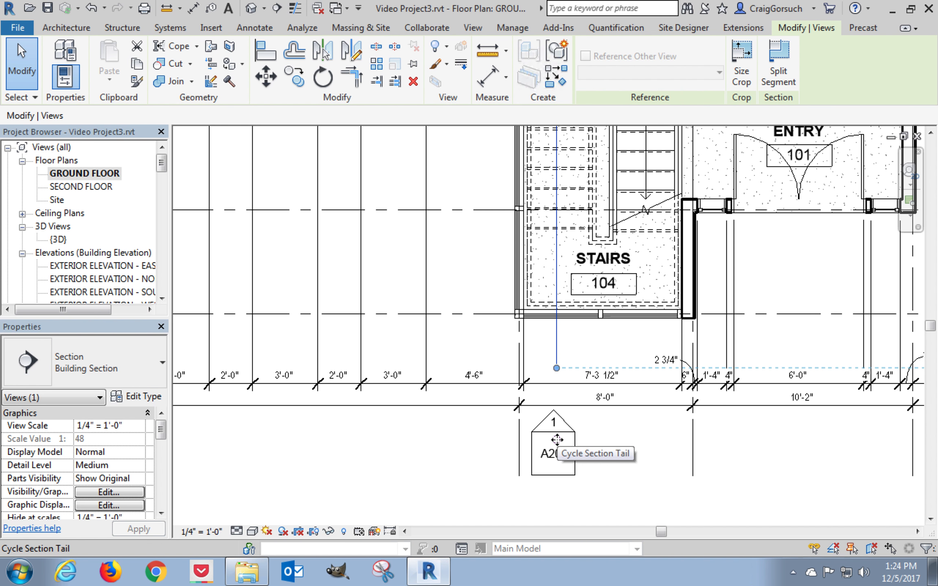
click(557, 439)
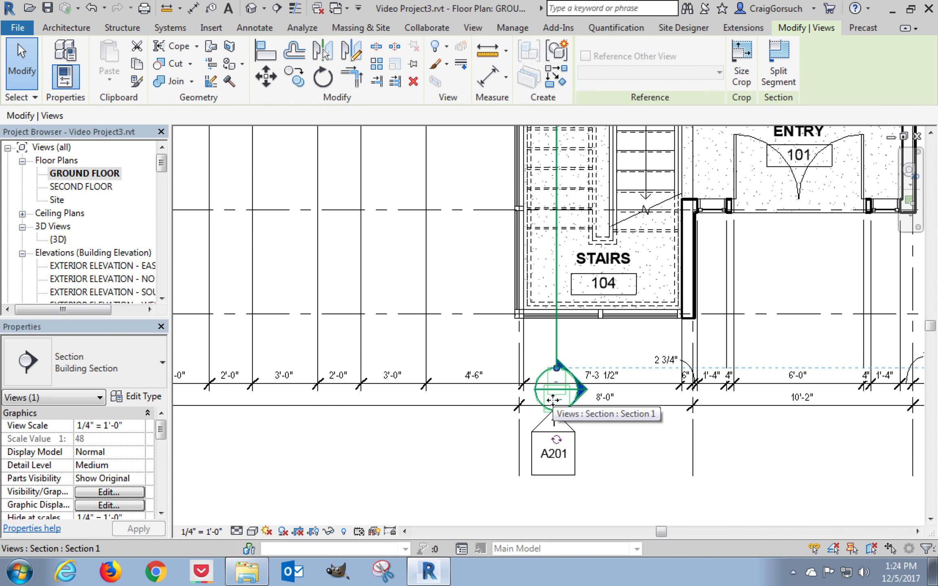
scroll(552, 400, down, 3)
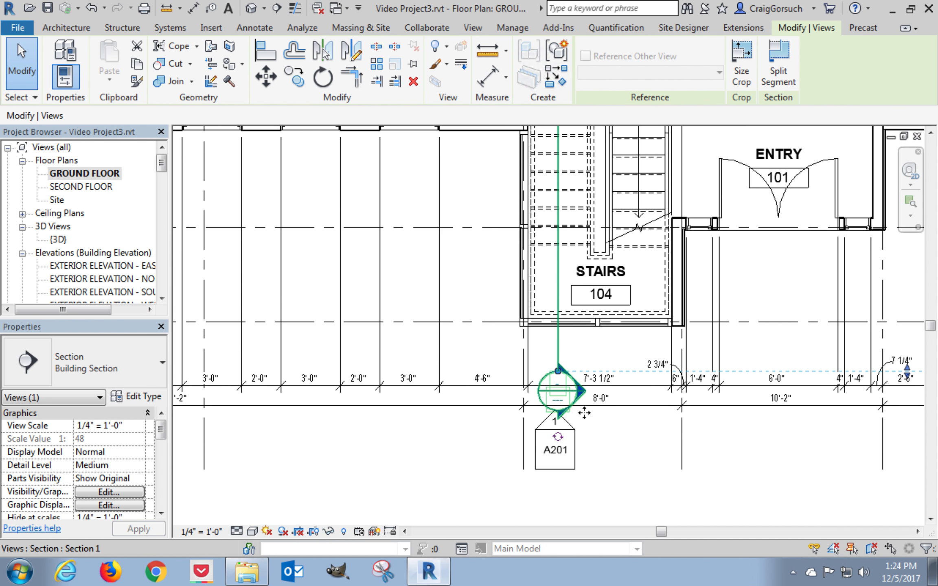
Extend the north end of the section line past the dimension strings so its head sits beside grid bubble 3
middle_drag(589, 424, 576, 484)
scroll(576, 420, down, 3)
scroll(570, 220, down, 2)
middle_drag(570, 219, 552, 399)
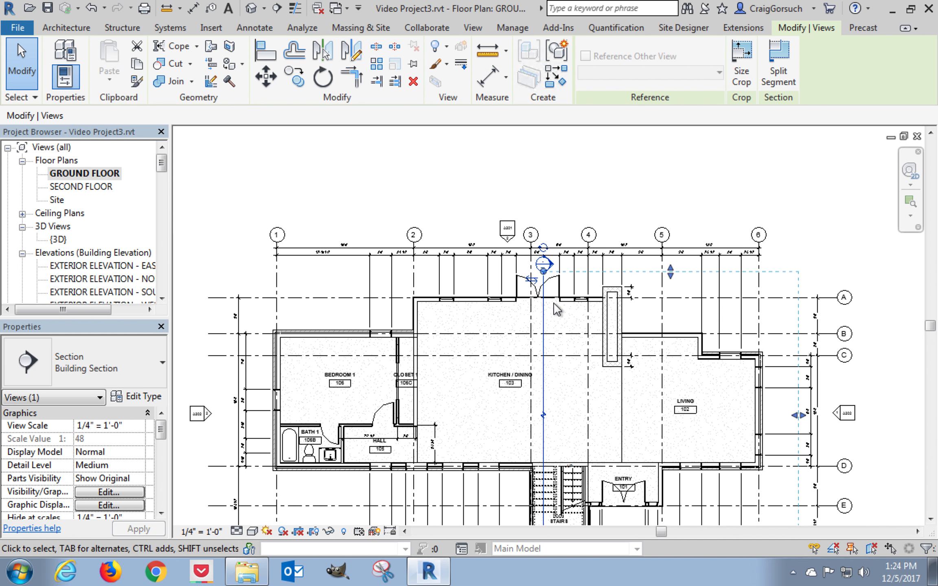
scroll(537, 281, up, 2)
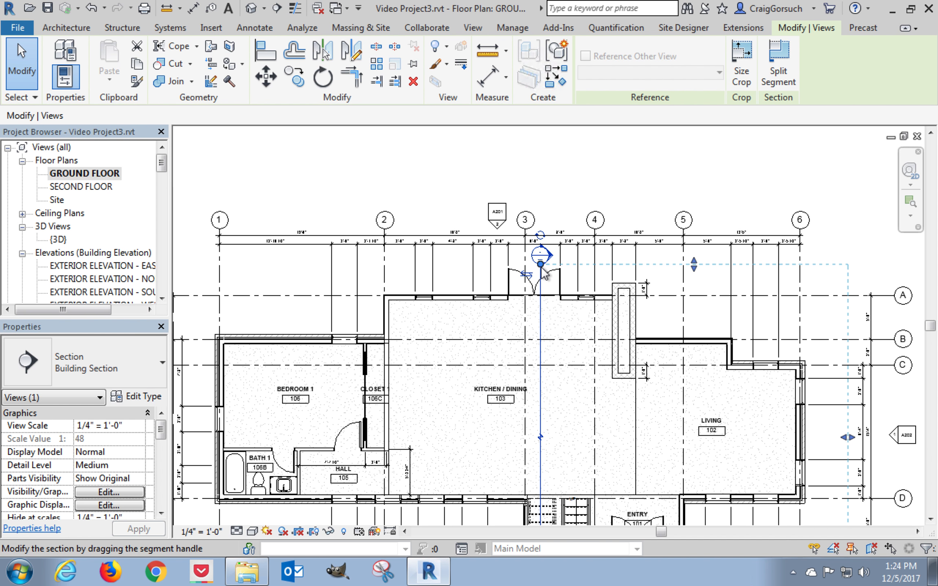
scroll(538, 280, up, 3)
scroll(541, 268, up, 1)
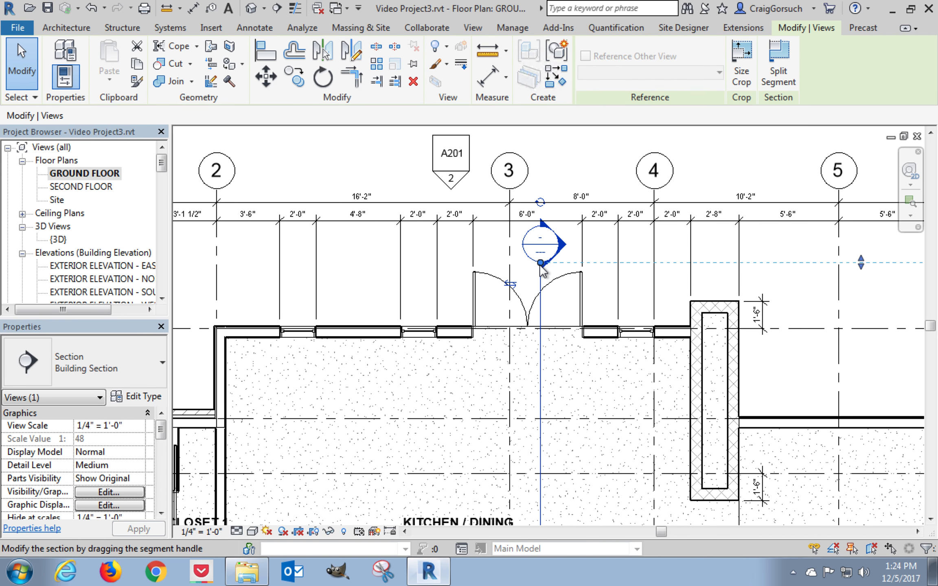
drag(541, 262, 546, 189)
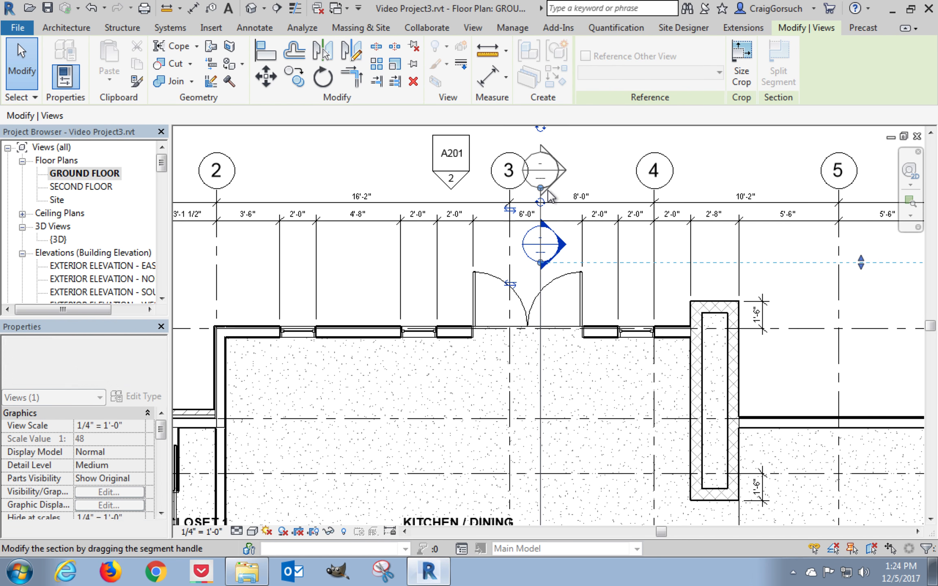
Extend the south end of the section line so its head sits beyond the dimension strings below the stairs
scroll(552, 212, up, 1)
scroll(552, 211, down, 5)
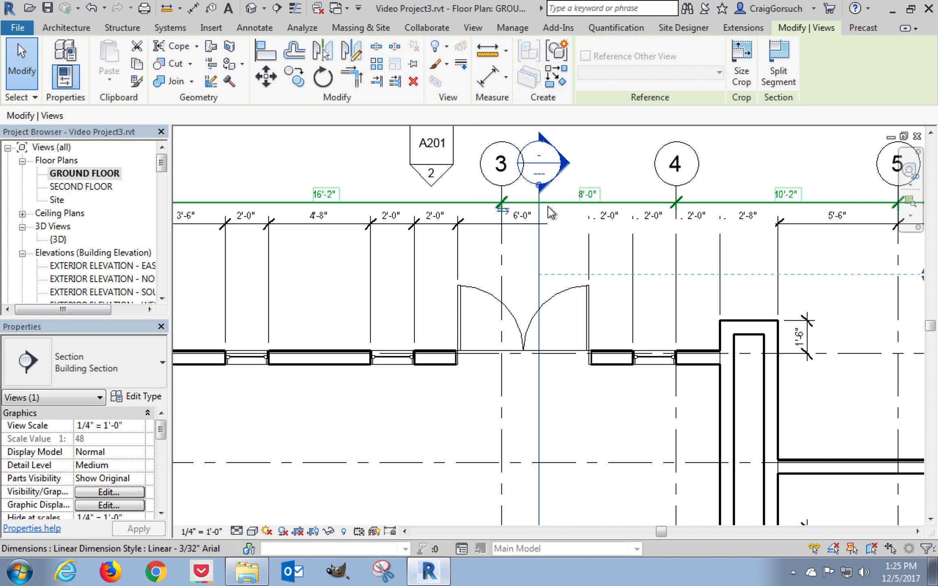
scroll(545, 298, up, 8)
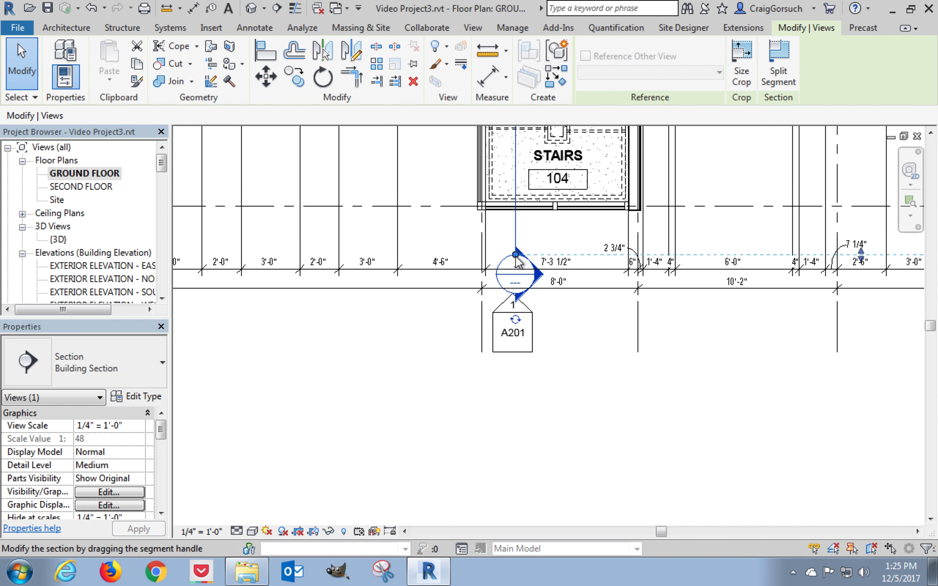
click(516, 256)
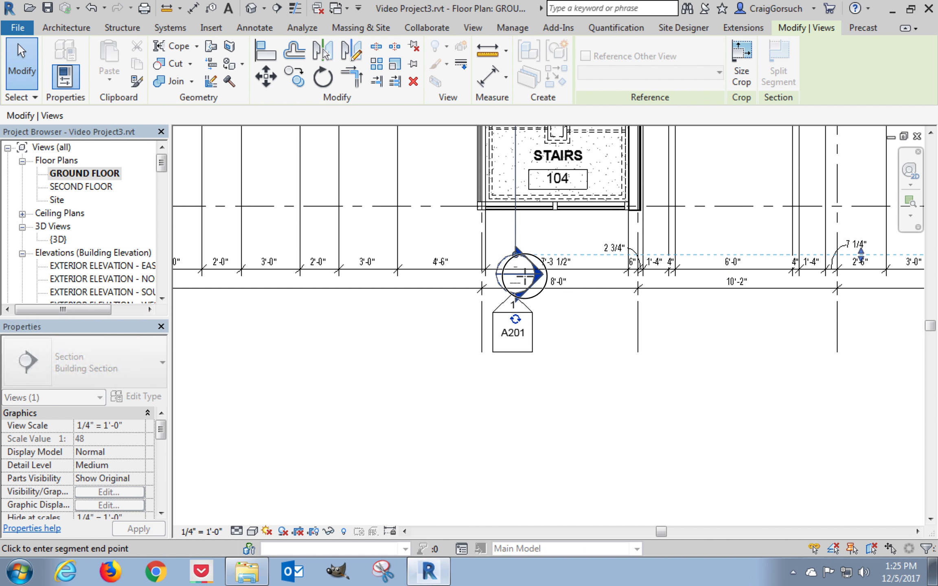
click(549, 311)
click(578, 373)
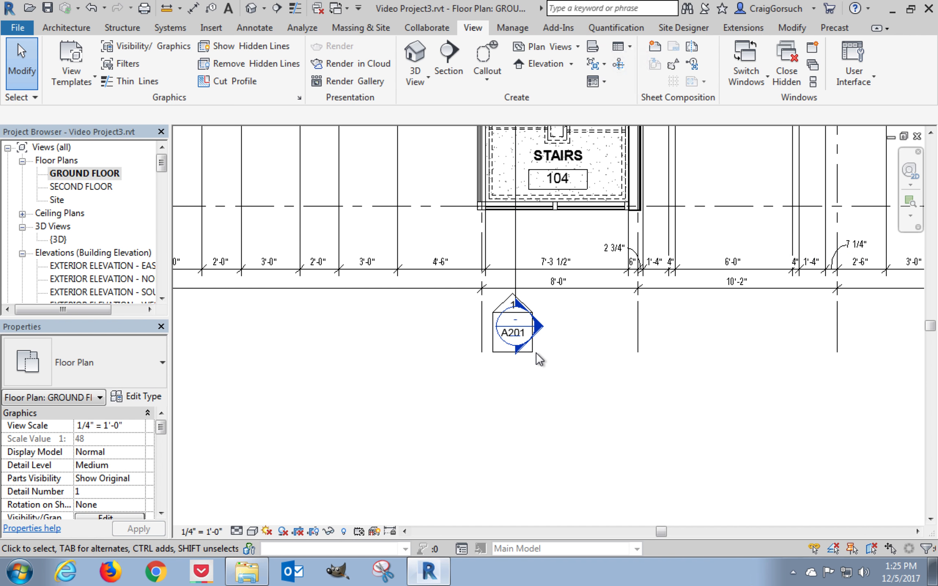
Move the south elevation marker A201 west, clear of the section head below the stairs
click(534, 353)
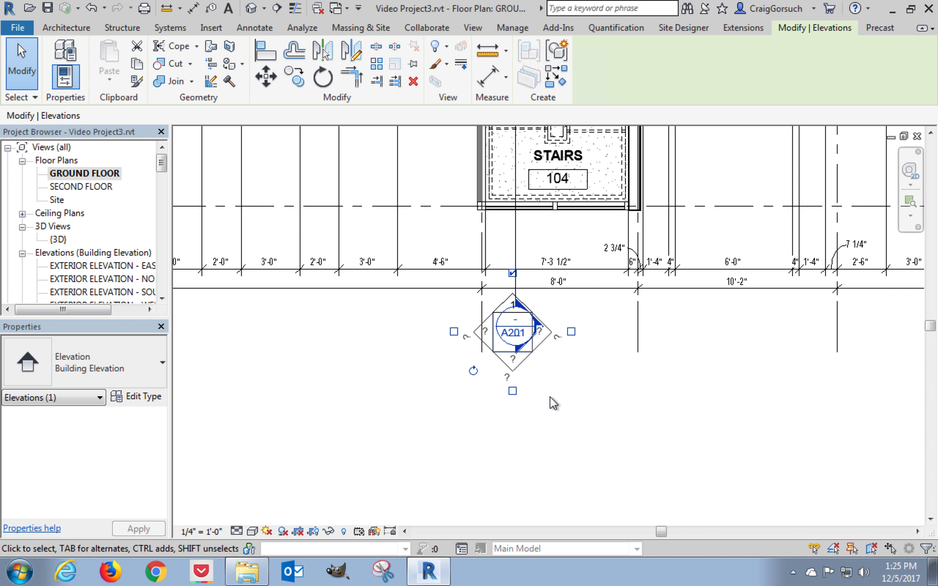
drag(524, 351, 448, 351)
click(559, 409)
scroll(560, 409, down, 5)
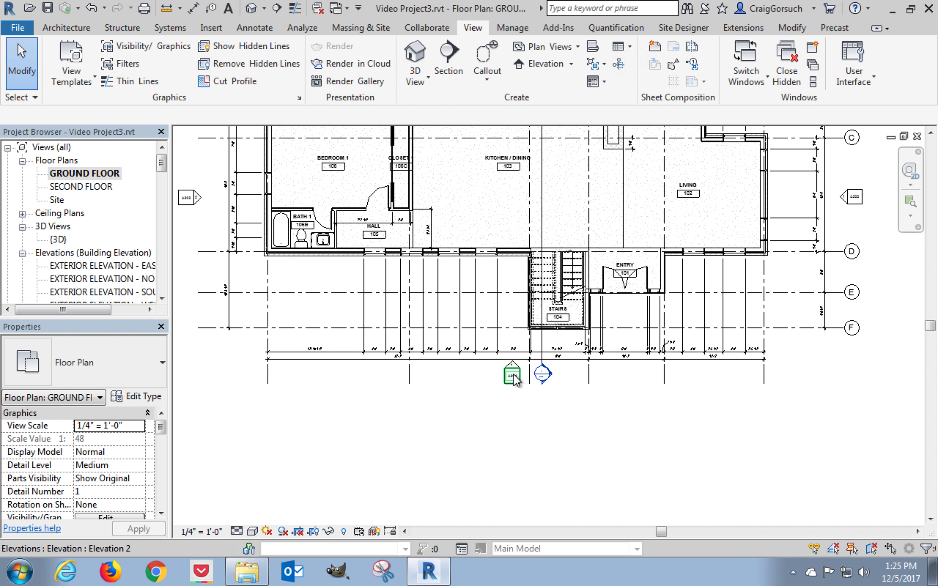
Rename the view of the section through the stairs as LATERAL SECTION
click(543, 346)
middle_drag(544, 345, 460, 407)
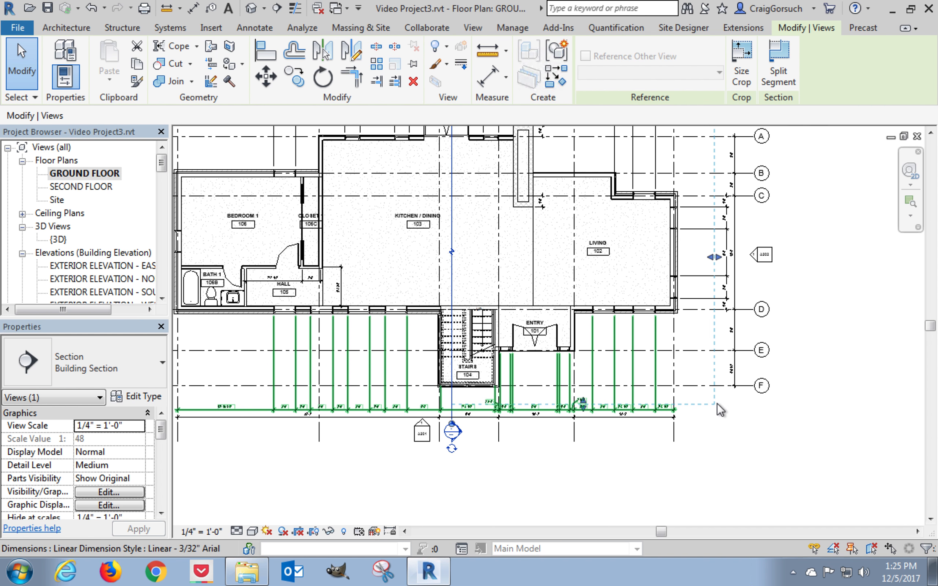
middle_drag(624, 195, 634, 260)
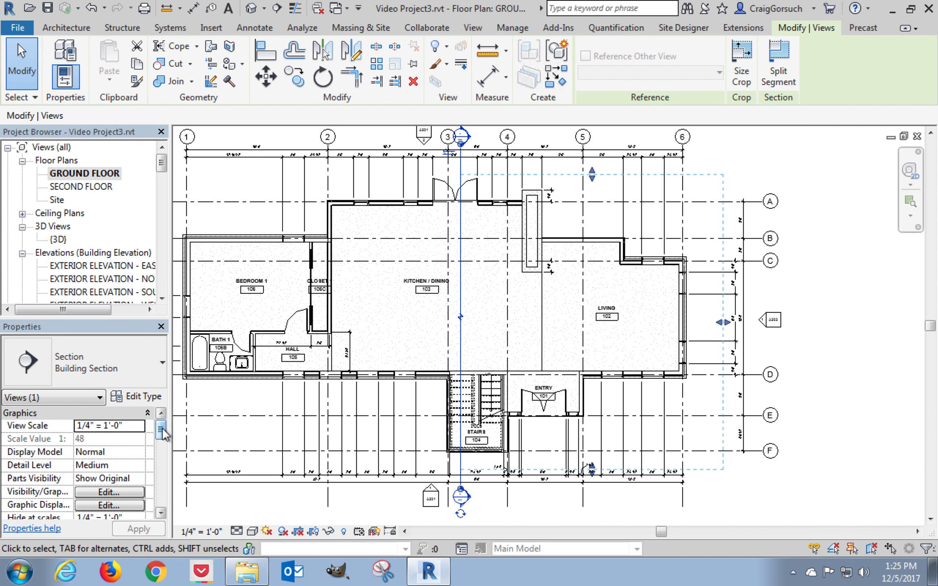
drag(162, 434, 164, 485)
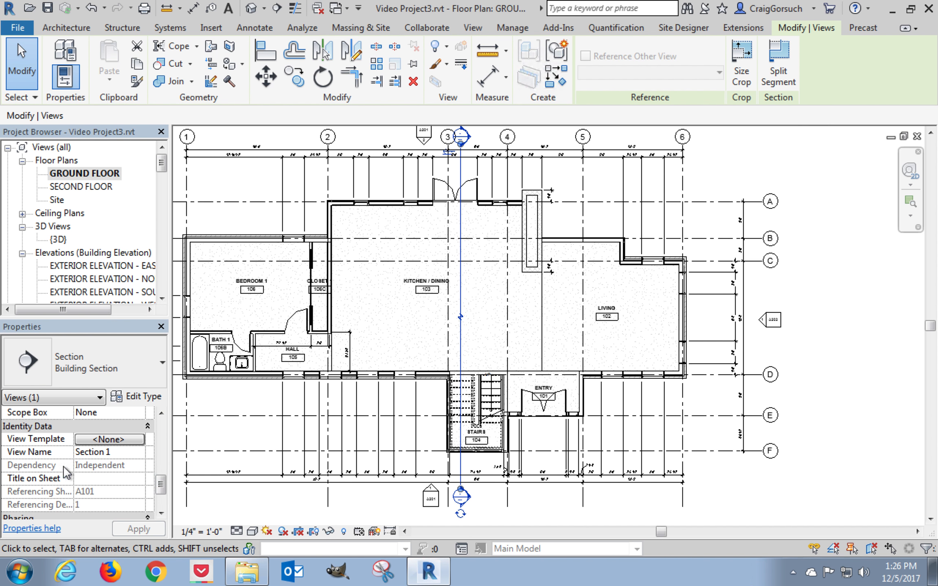
click(121, 452)
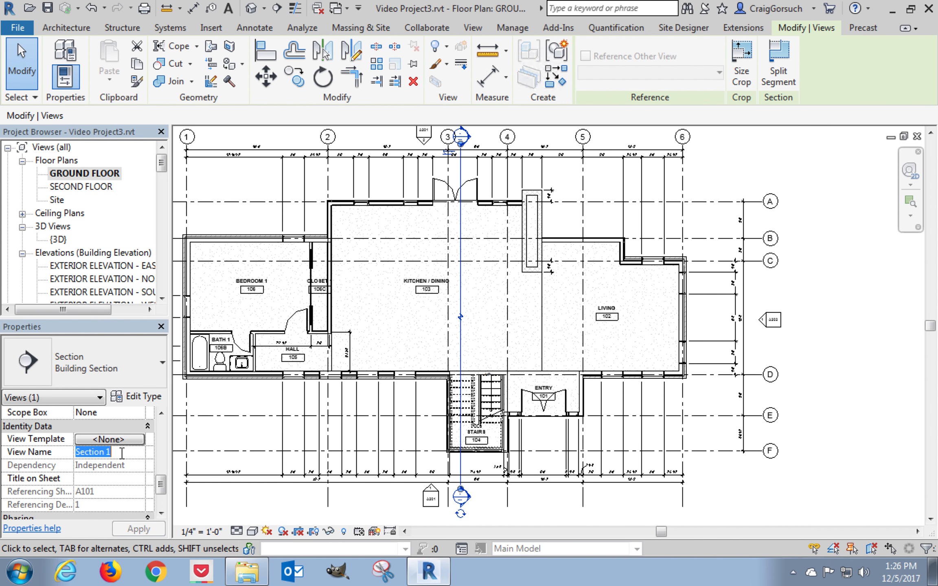
text(LATE)
text(RAL SECTION)
key(Return)
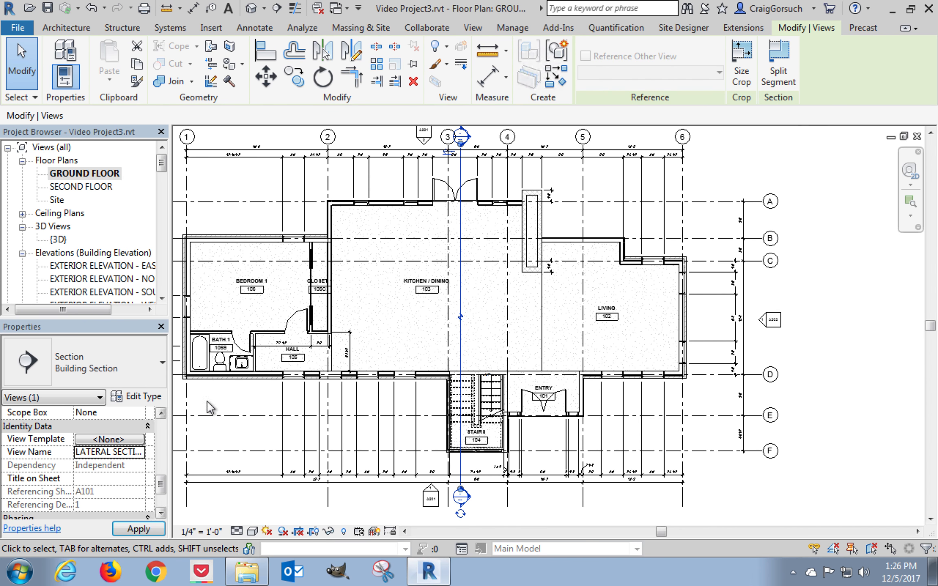
Draw a horizontal section west to east across the house through Bedroom 1 and Living, with a section head at its east end
middle_drag(275, 422, 345, 429)
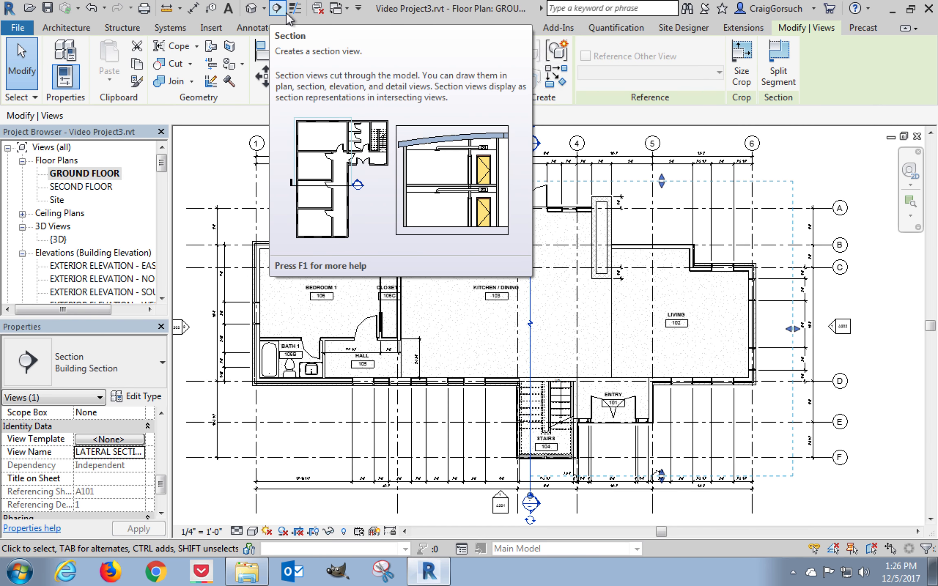
click(473, 29)
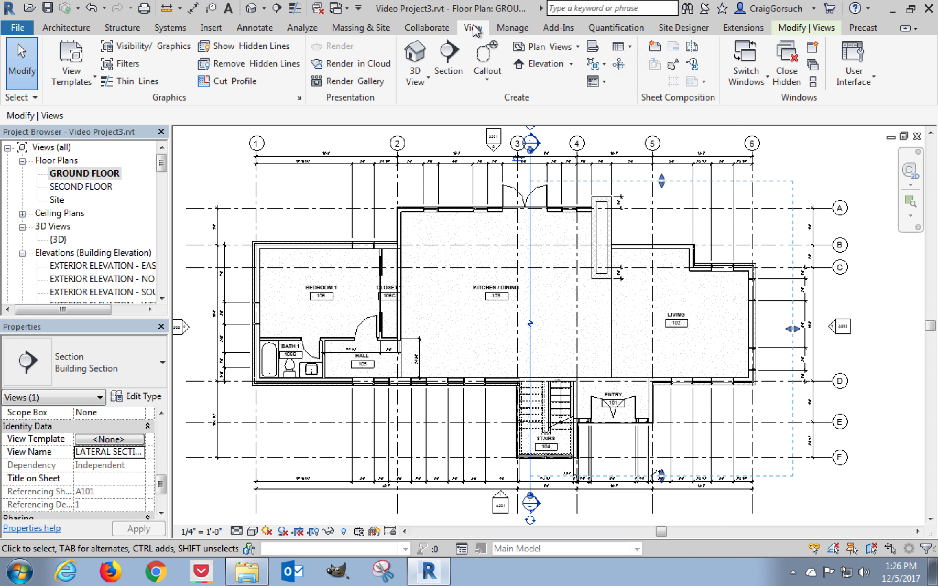
click(450, 59)
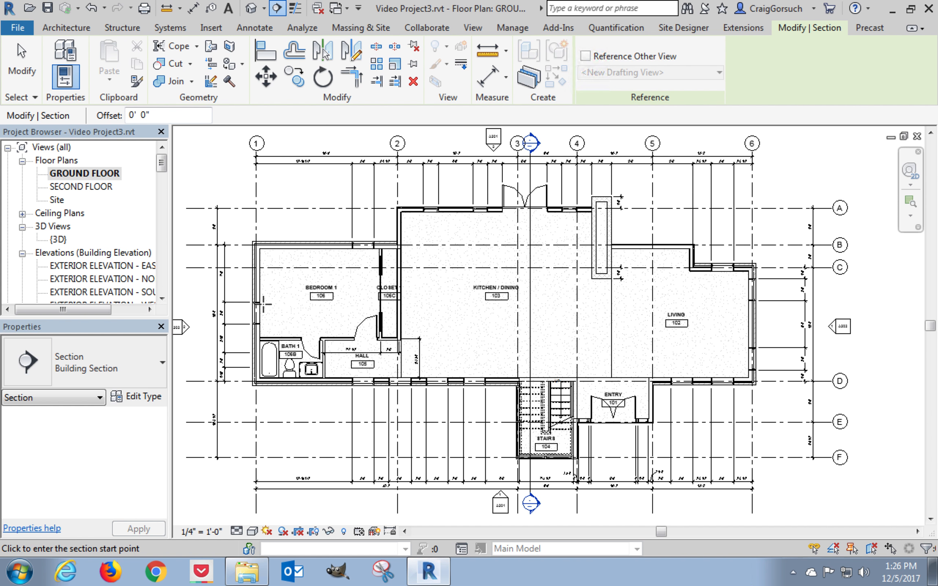
click(186, 305)
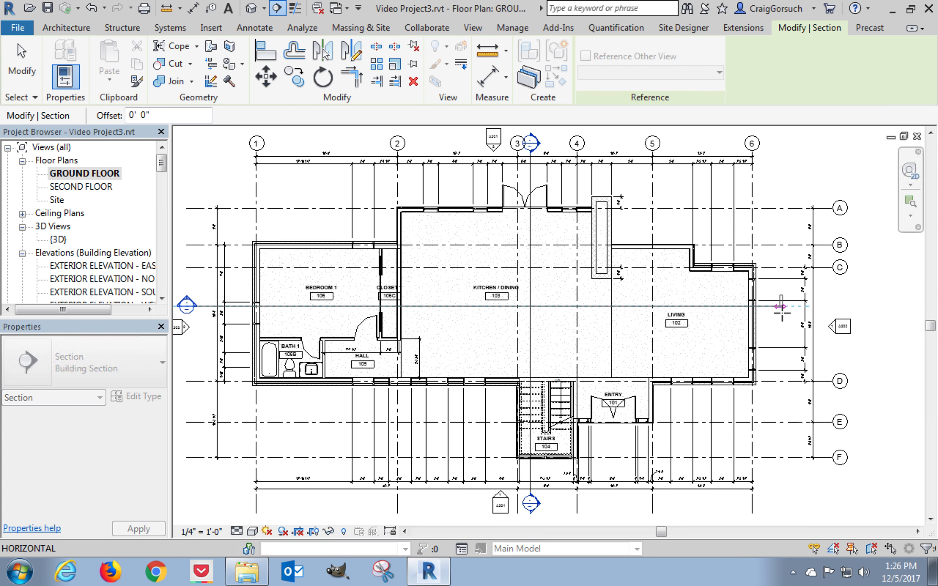
click(823, 305)
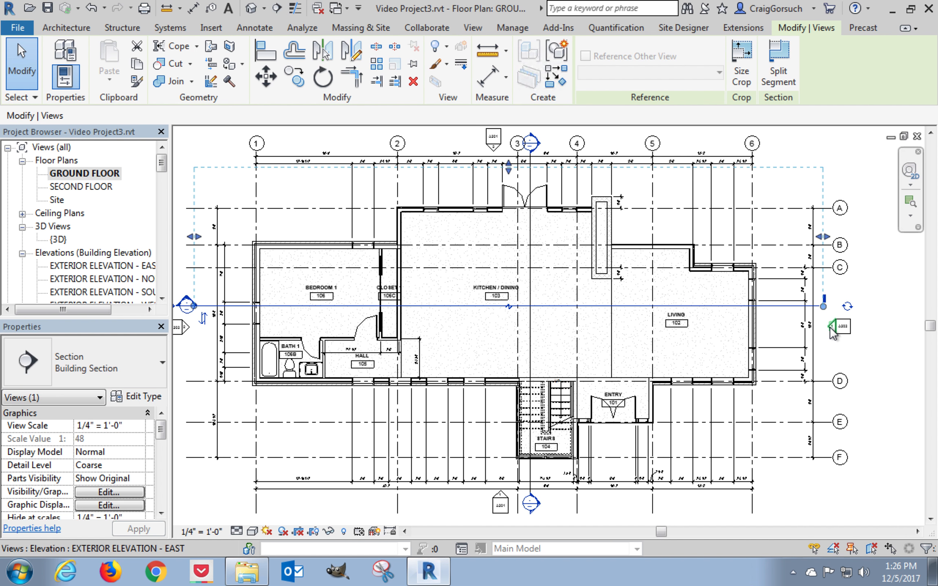
click(849, 306)
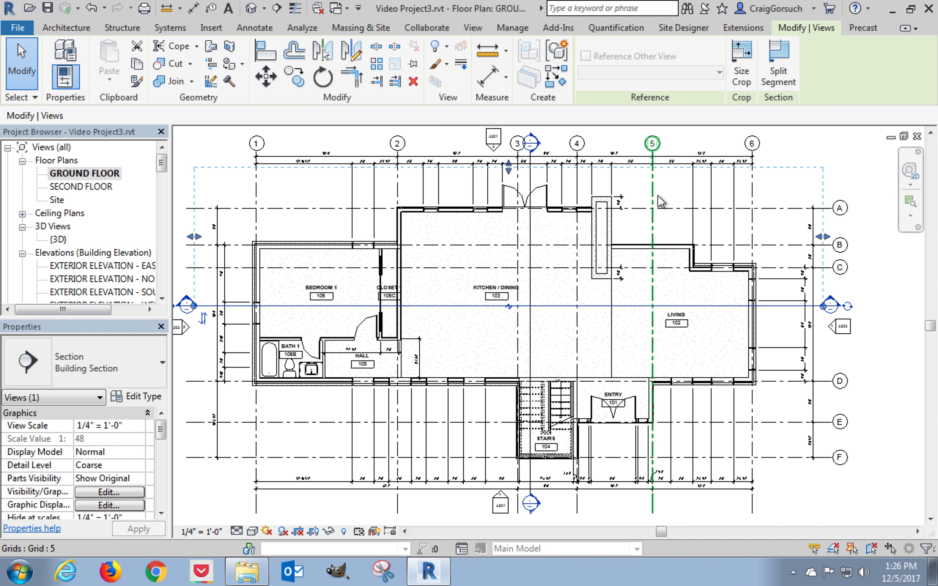
Rename the view of the horizontal section as LONGITUDINAL SECTION
drag(162, 438, 161, 499)
click(121, 439)
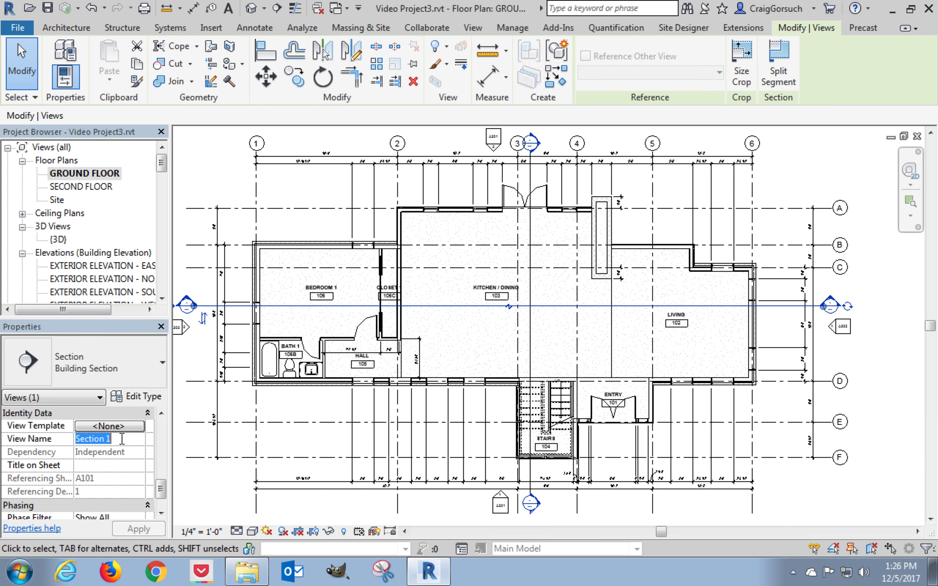
text(LONGIT)
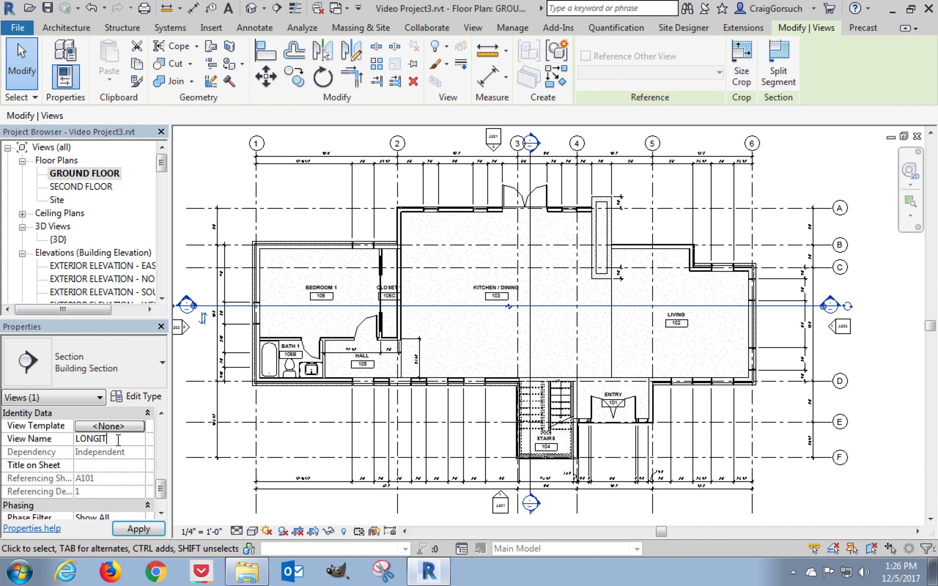
text(UDINAL SECTION)
key(Return)
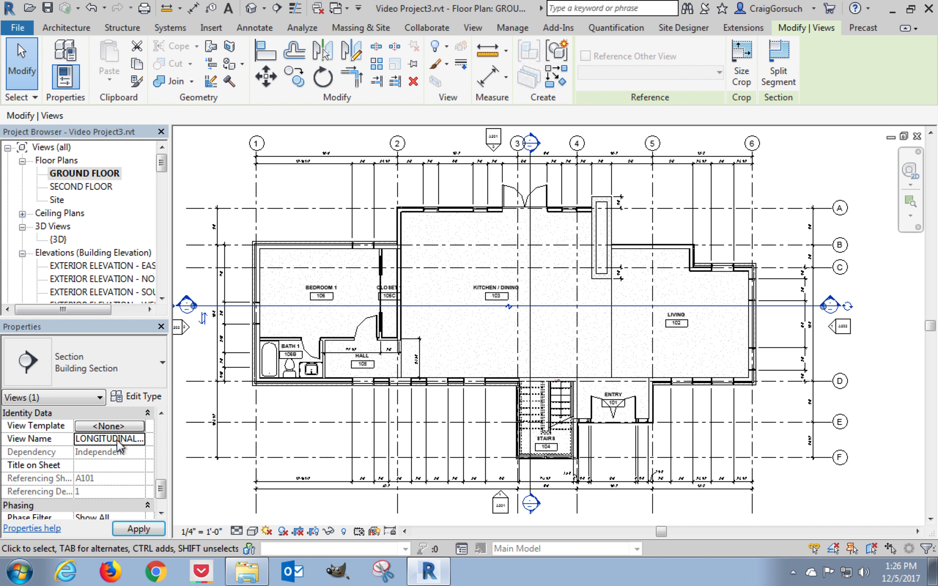
Apply the longitudinal section's new view name and open sheet A301 - BUILDING SECTIONS
click(131, 529)
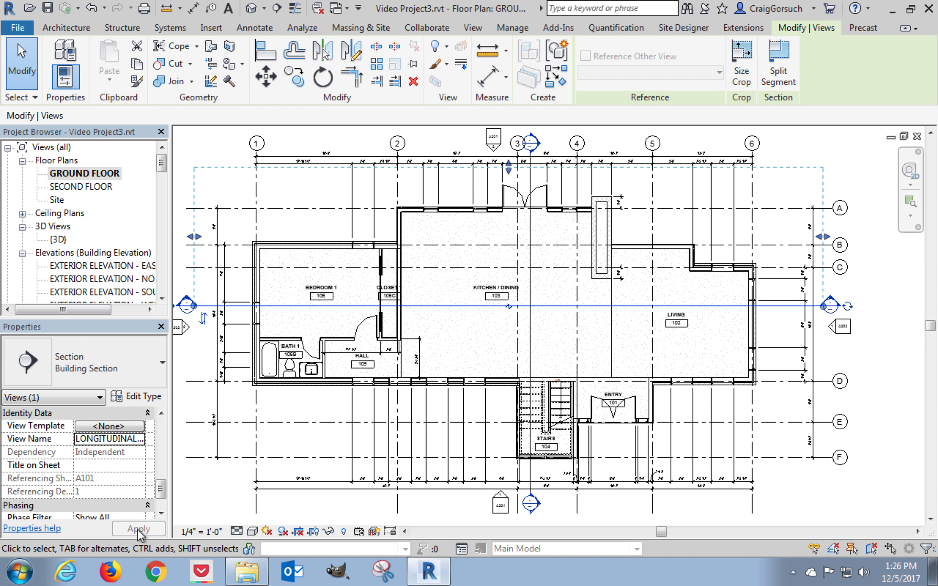
click(198, 502)
drag(161, 164, 162, 179)
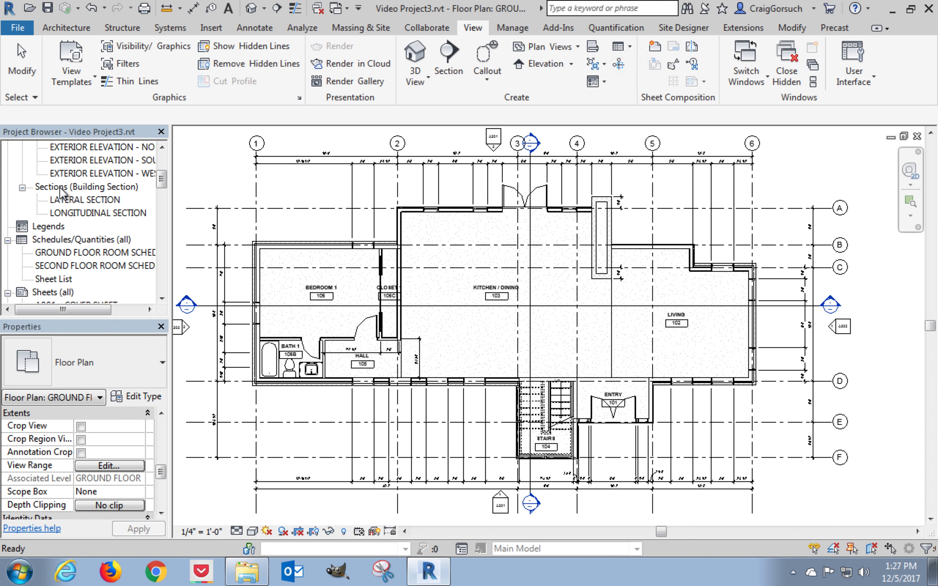
drag(161, 182, 162, 201)
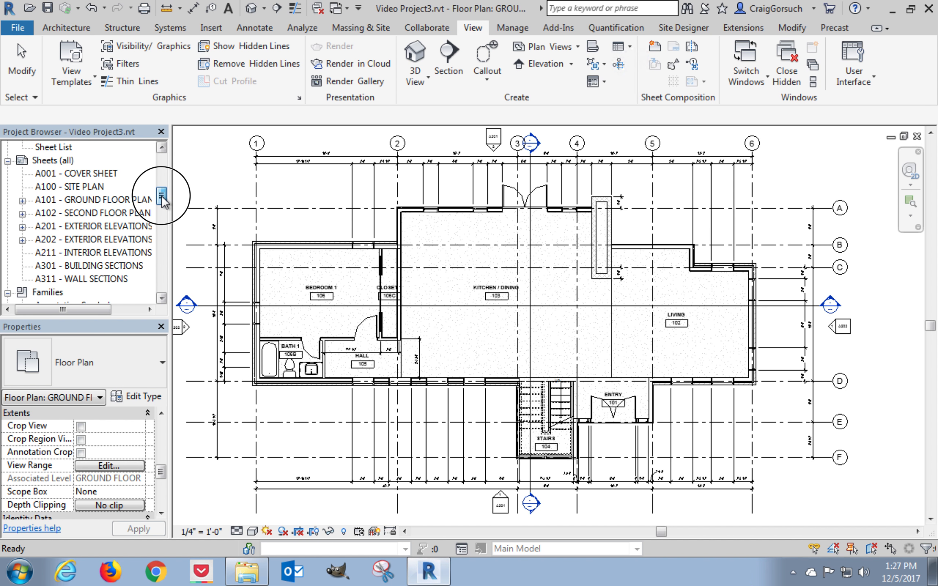
double_click(96, 267)
Place the LONGITUDINAL SECTION view on the upper part of sheet A301
drag(161, 193, 165, 183)
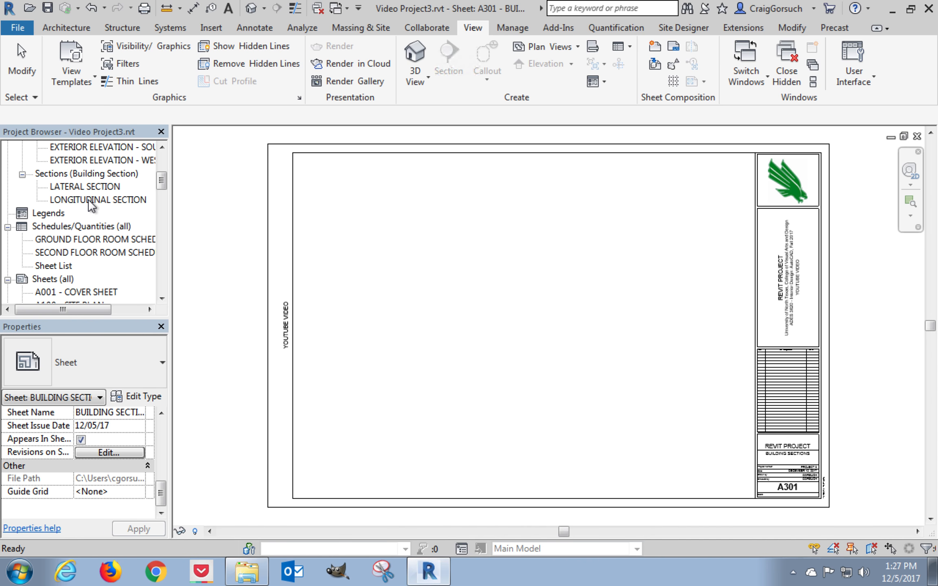
drag(92, 201, 156, 212)
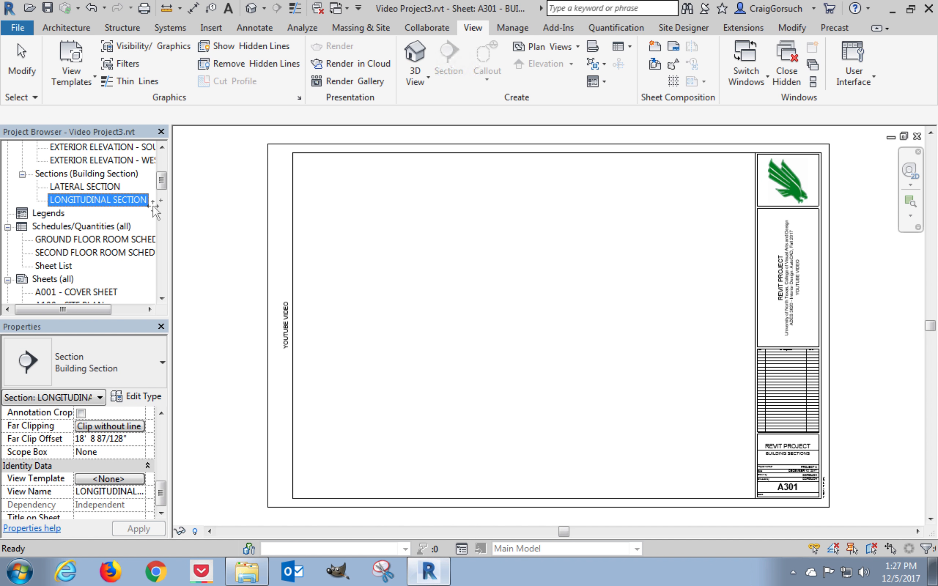
drag(479, 250, 477, 245)
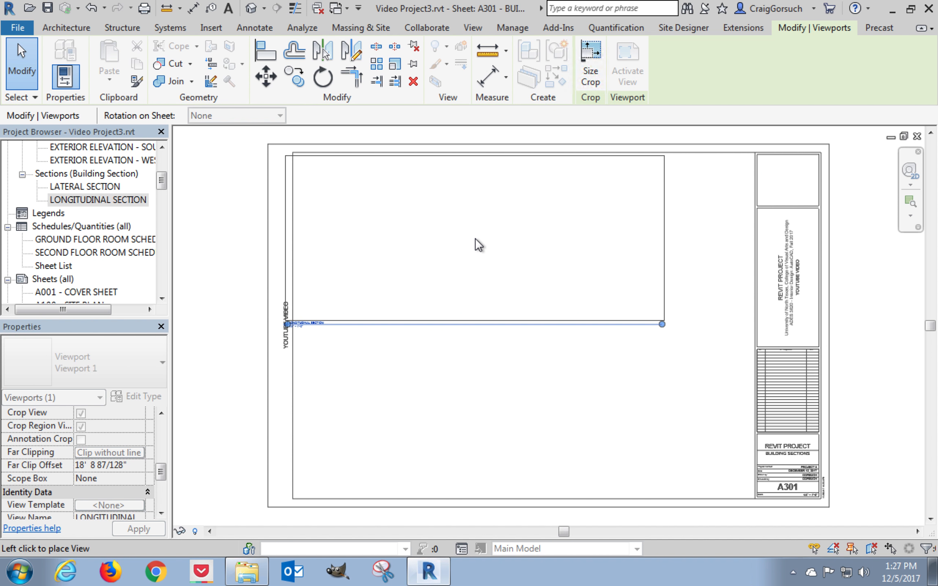
click(547, 259)
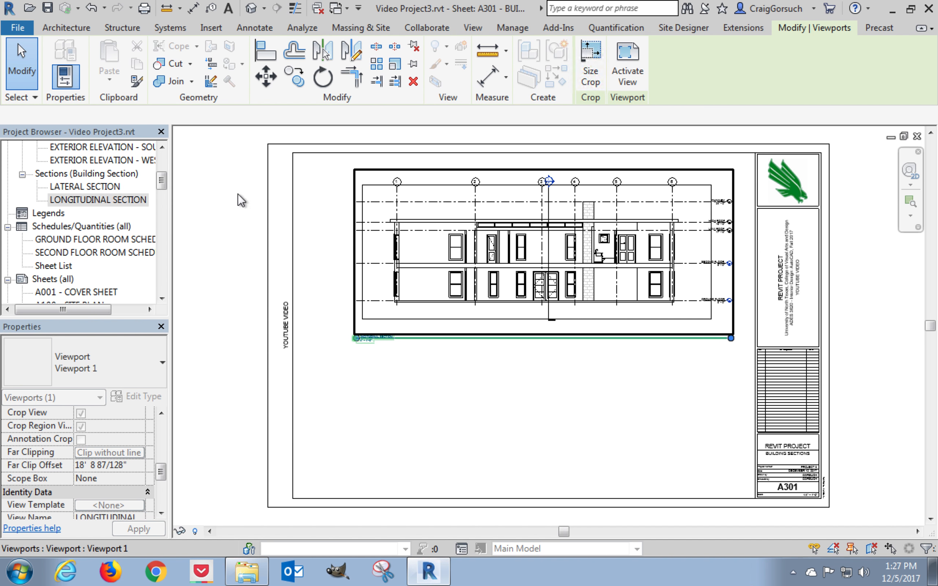
Place the LATERAL SECTION view below the longitudinal section, aligned with its left edge
click(86, 187)
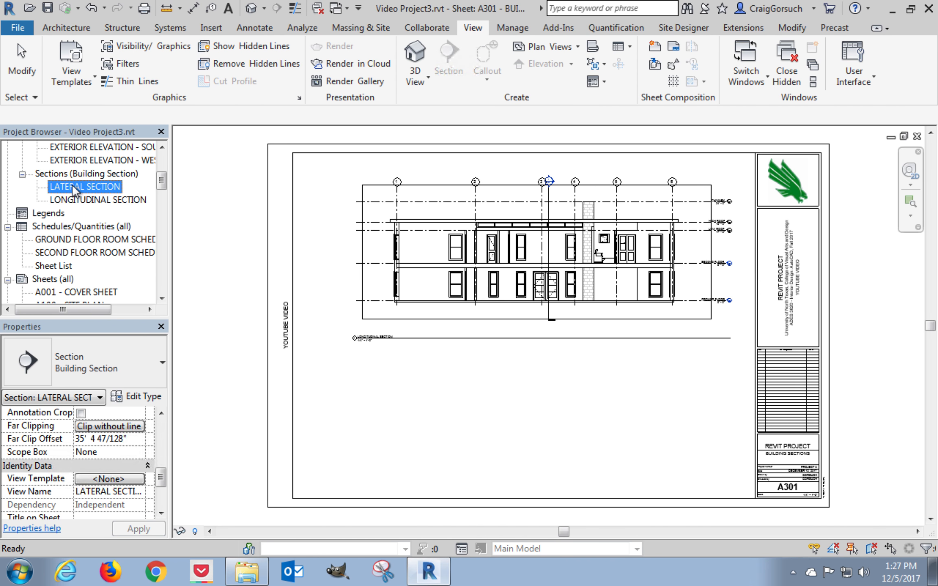
drag(82, 186, 534, 387)
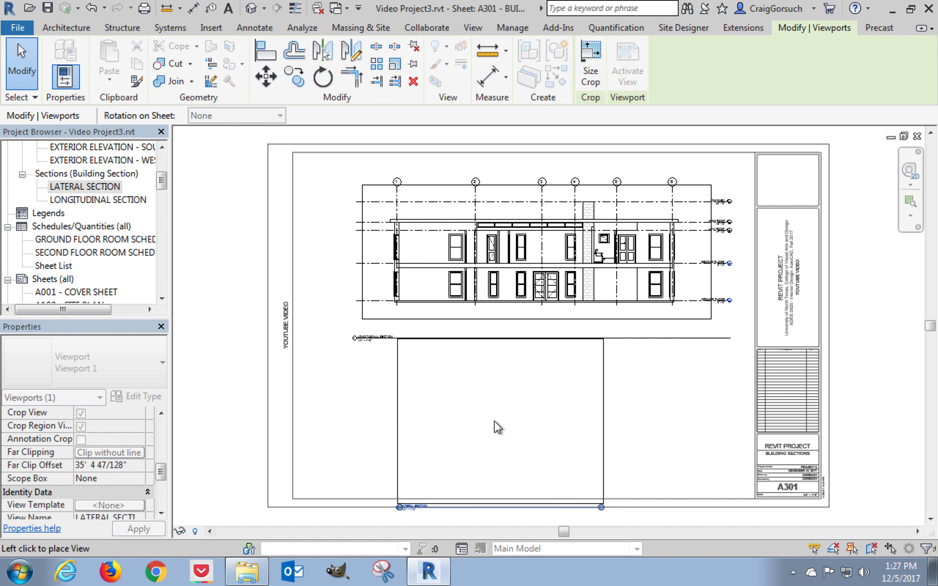
click(459, 428)
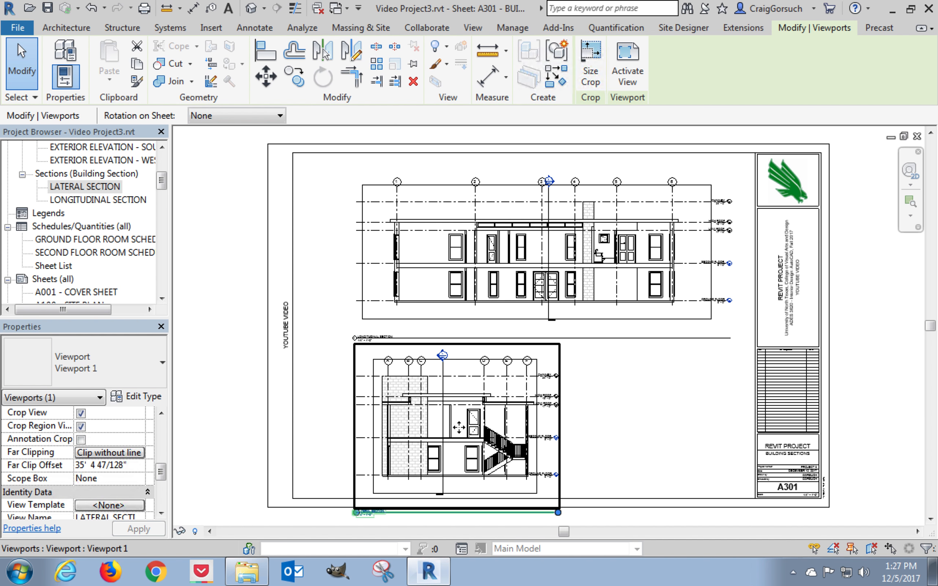
Nudge both section viewports up together so that they fit within the sheet border
drag(645, 423, 481, 299)
key(Up)
key(Up)
key(Up)
key(Up)
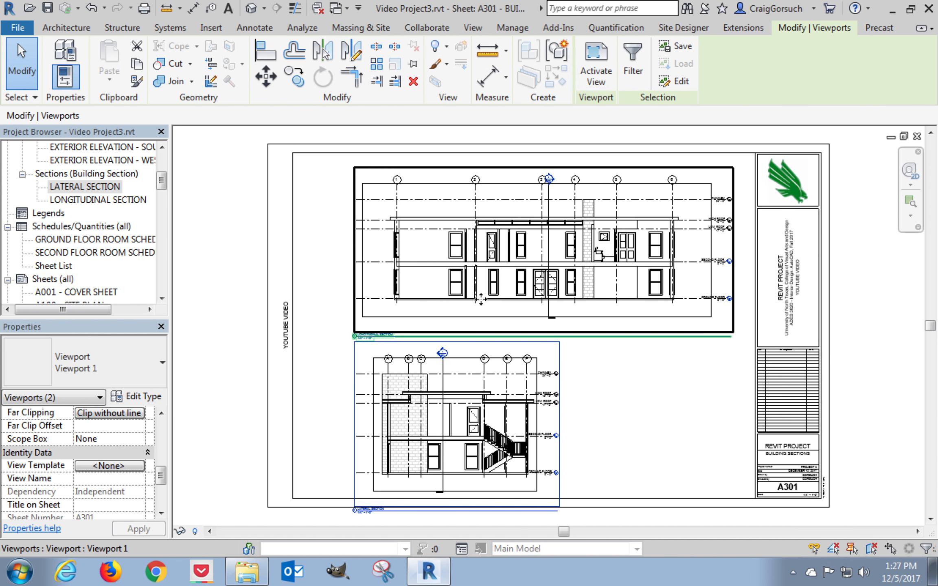
key(Up)
key(Up)
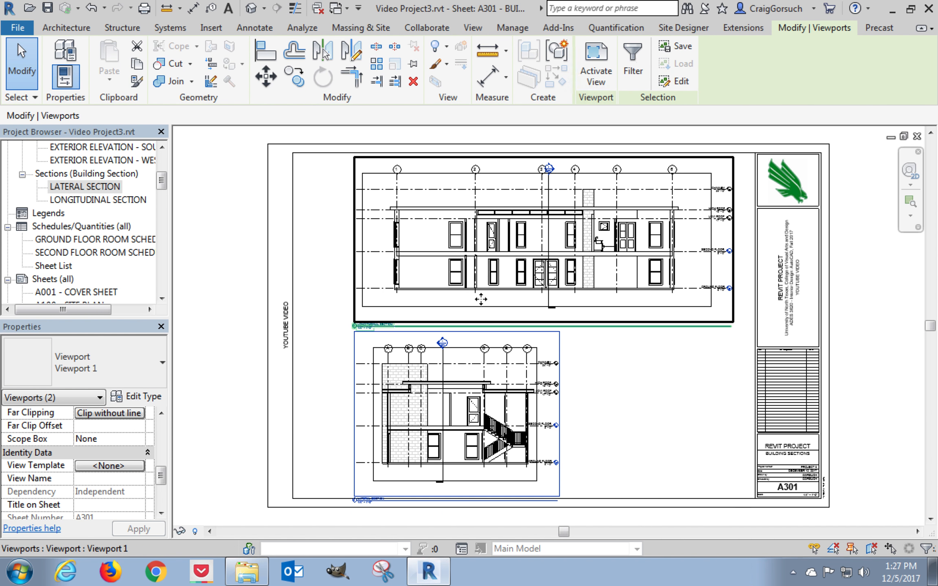
click(630, 409)
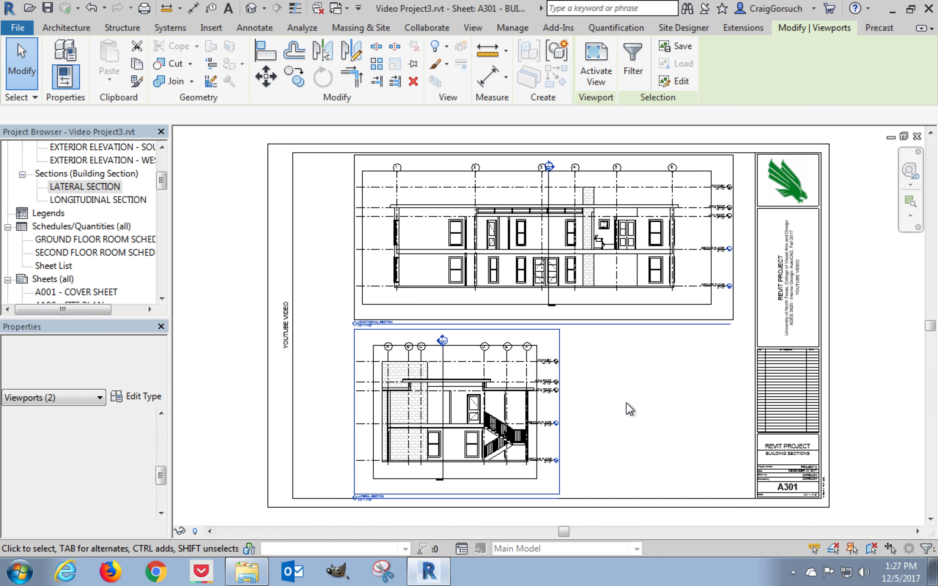
Nudge the titles of both section views up, closer to their drawings
click(589, 331)
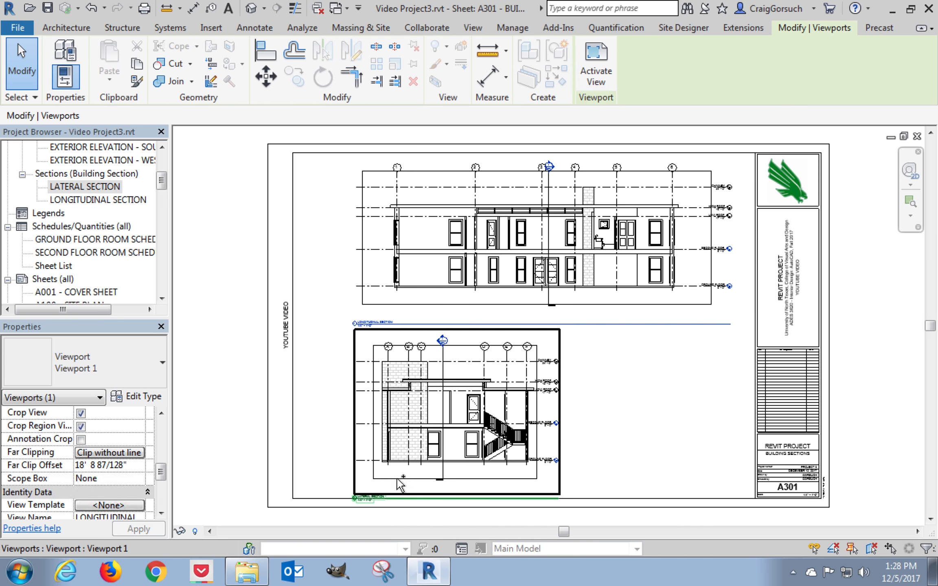
ctrl+click(571, 497)
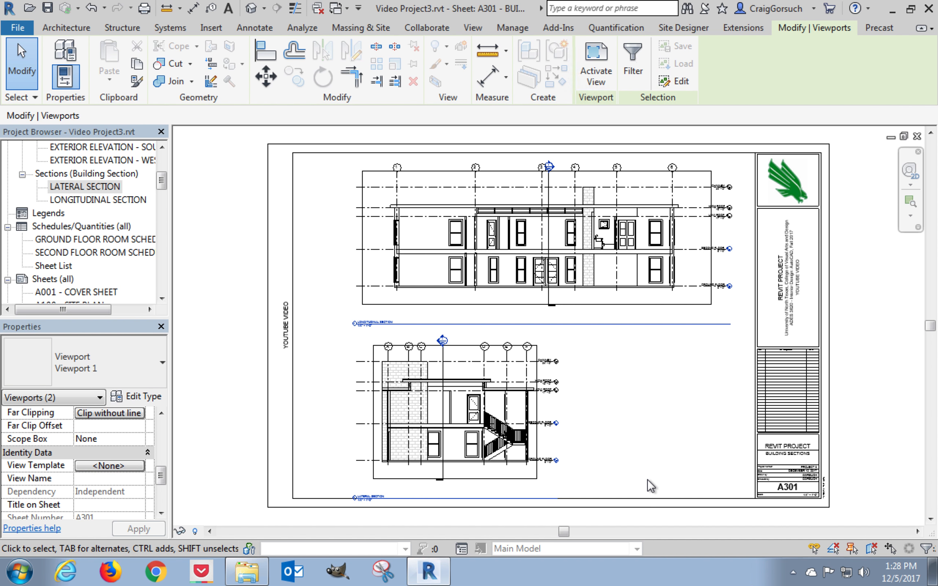
key(Up)
key(Up)
key(Up)
key(Up)
key(Up)
key(Up)
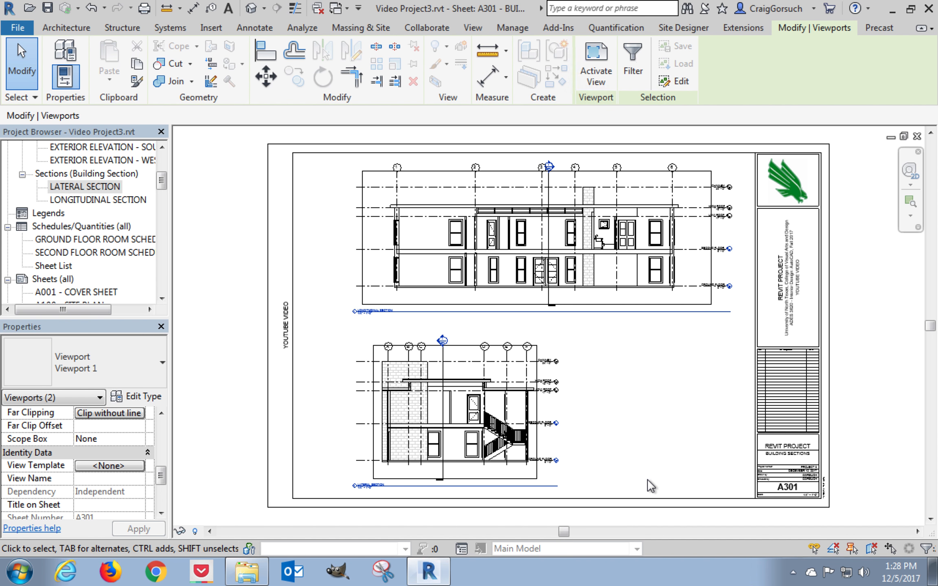
click(672, 420)
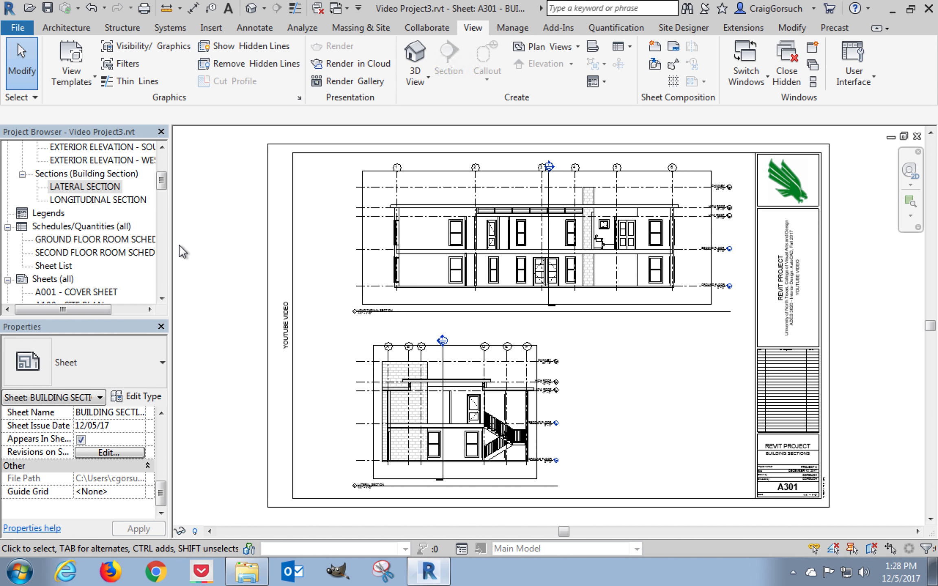
Set the detail level of the LATERAL SECTION and LONGITUDINAL SECTION views to Fine
click(93, 187)
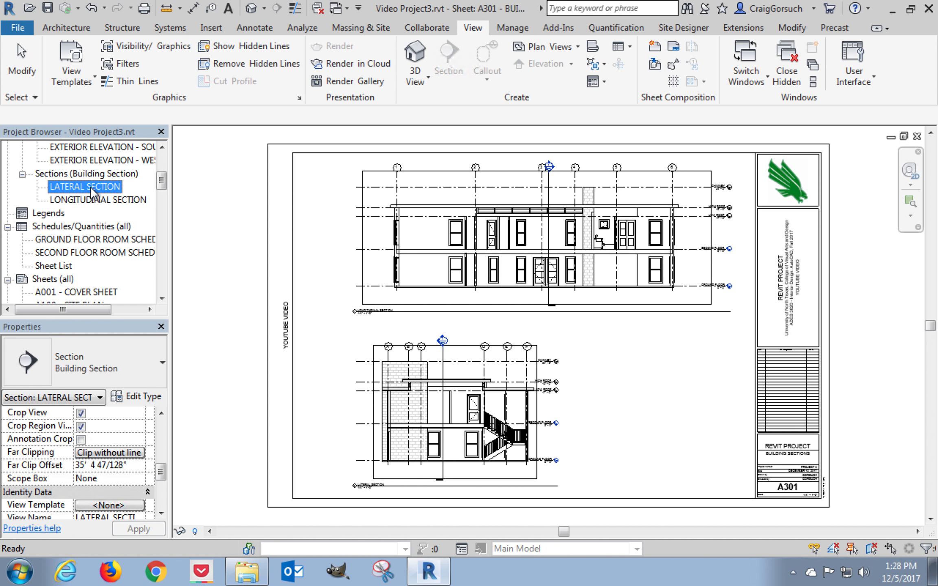
ctrl+click(93, 199)
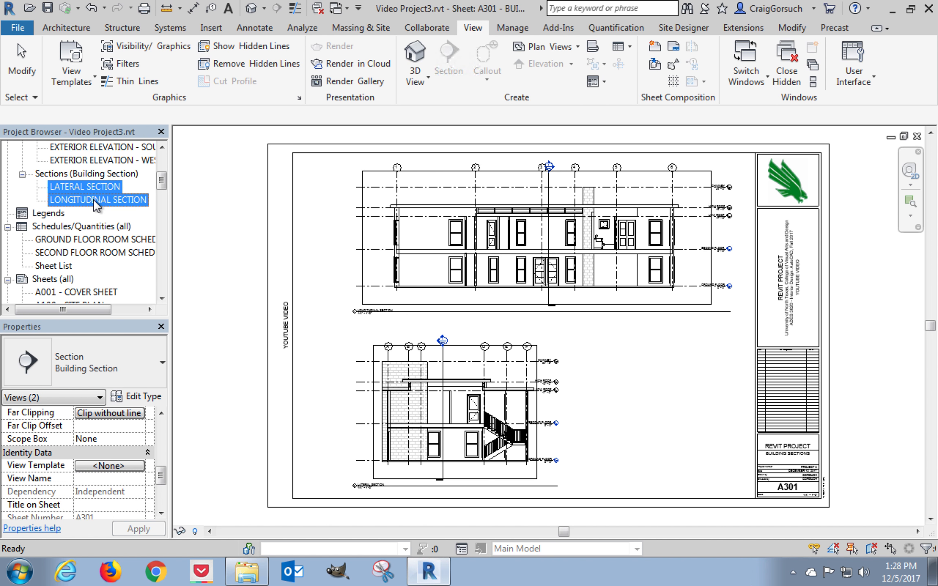
click(162, 475)
drag(161, 476, 160, 433)
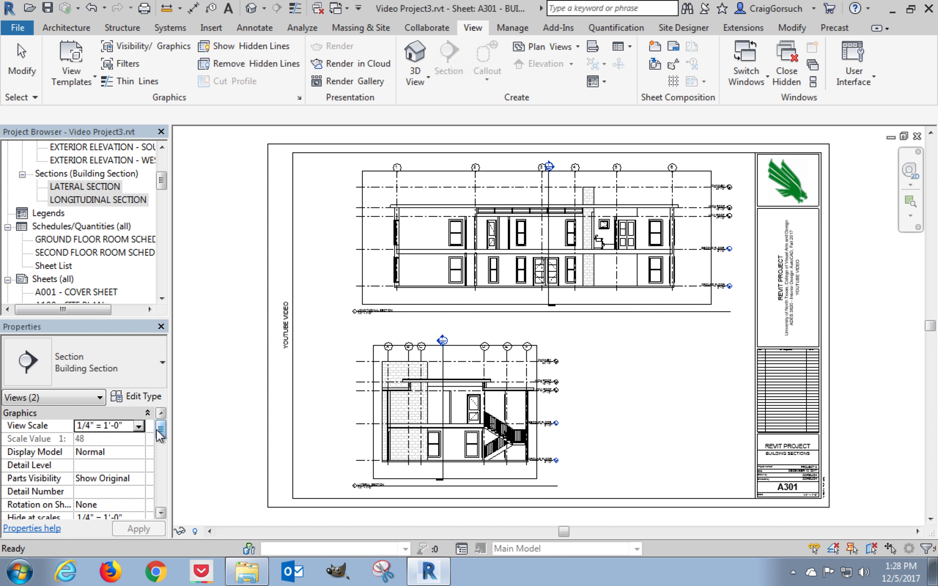
click(102, 465)
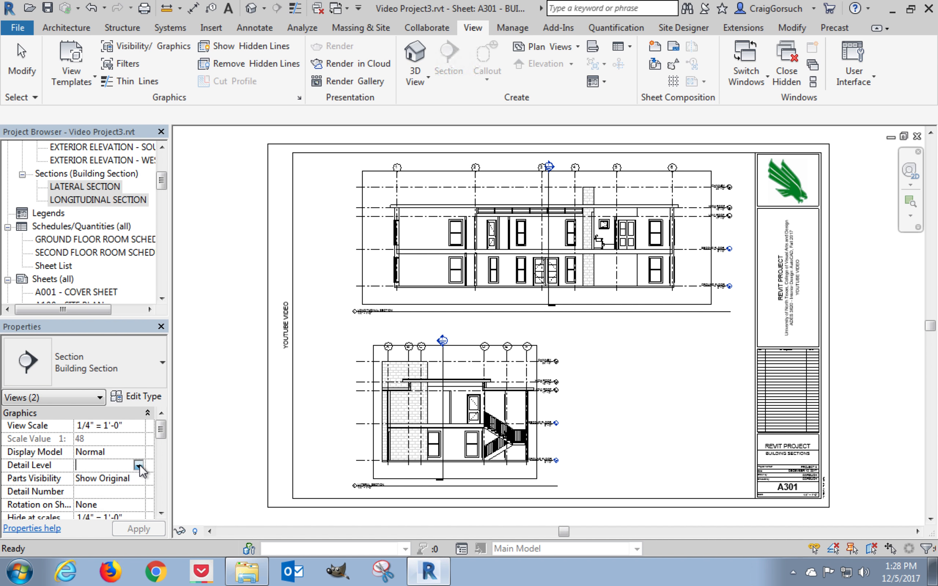
click(139, 465)
click(96, 505)
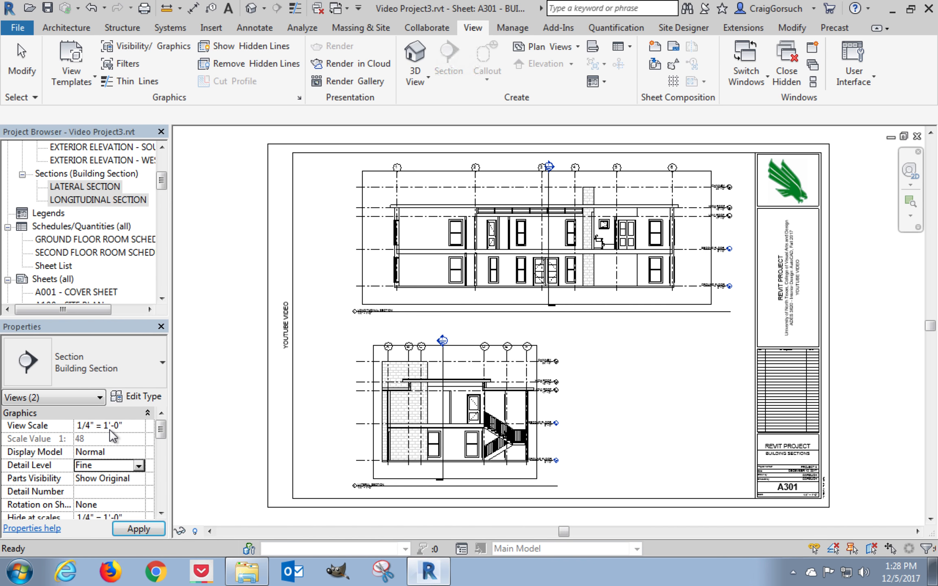
click(139, 529)
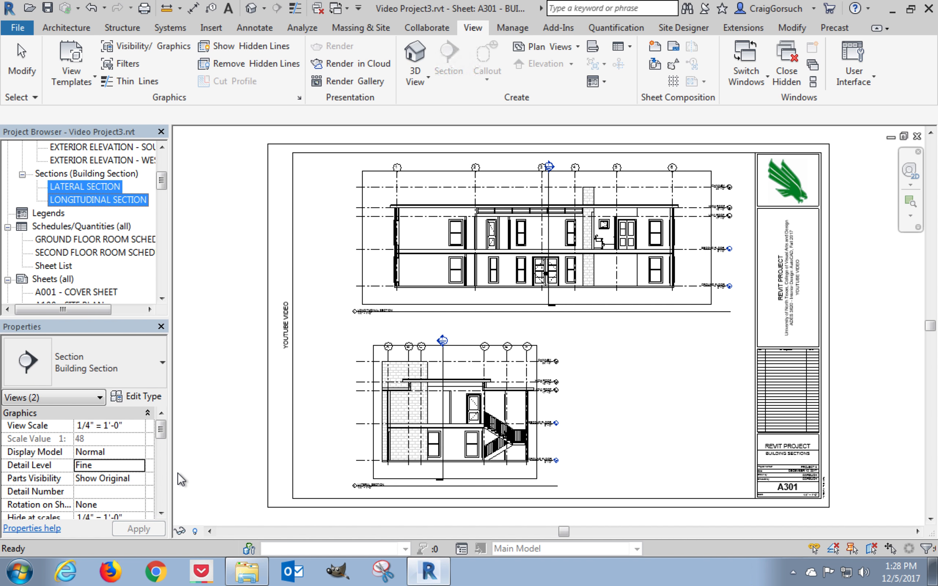
click(216, 417)
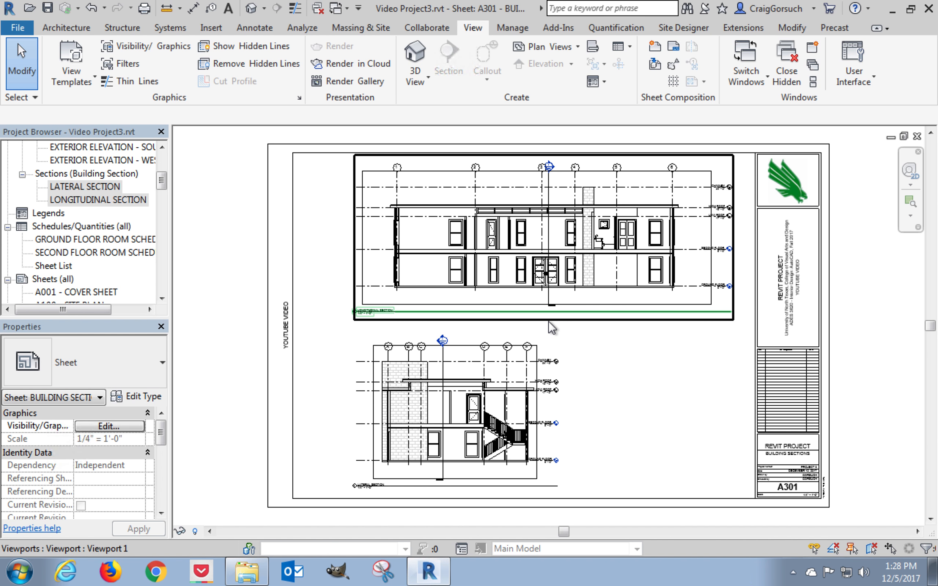
Examine the section marker in the lateral section and compare its reference with the longitudinal section's title and sheet number
scroll(554, 326, up, 2)
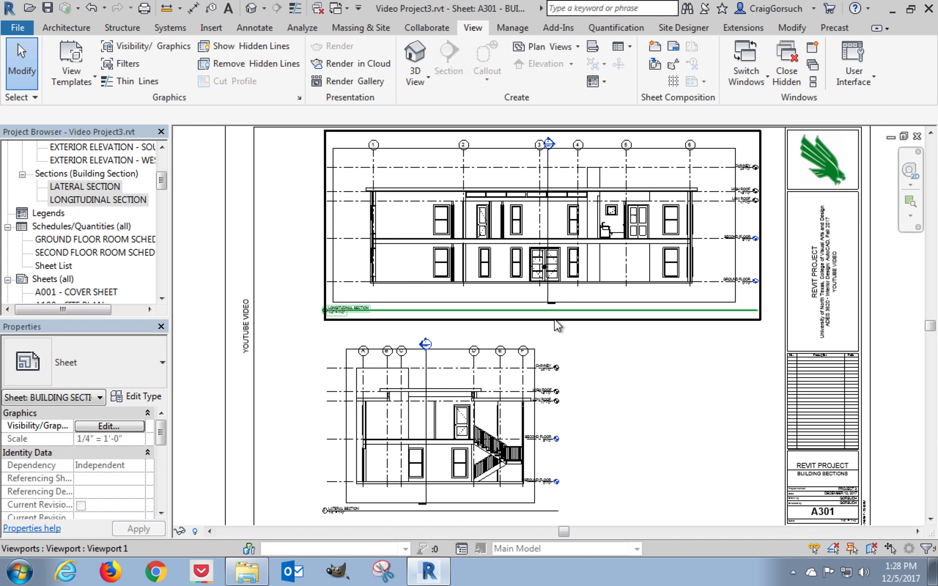
scroll(356, 318, up, 5)
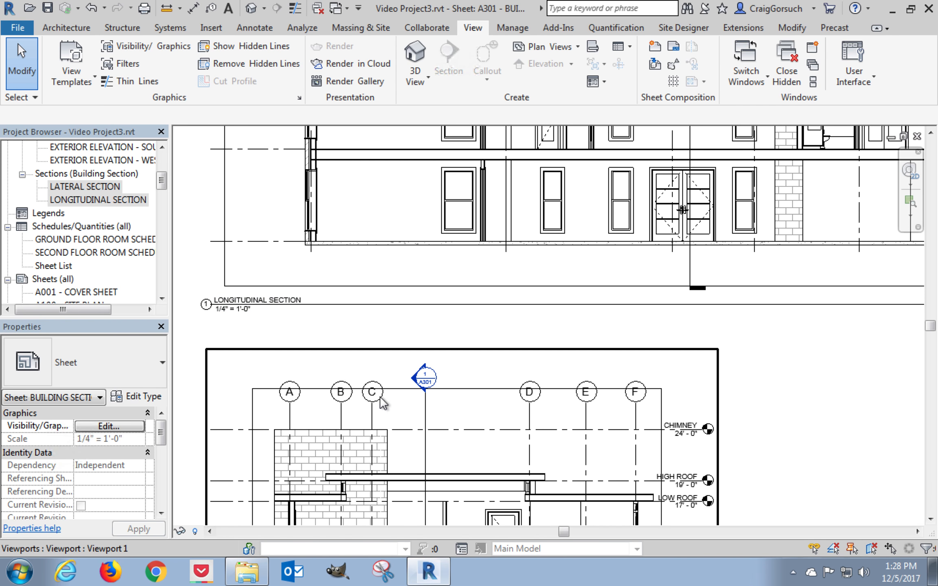
scroll(380, 397, up, 2)
middle_drag(464, 436, 503, 320)
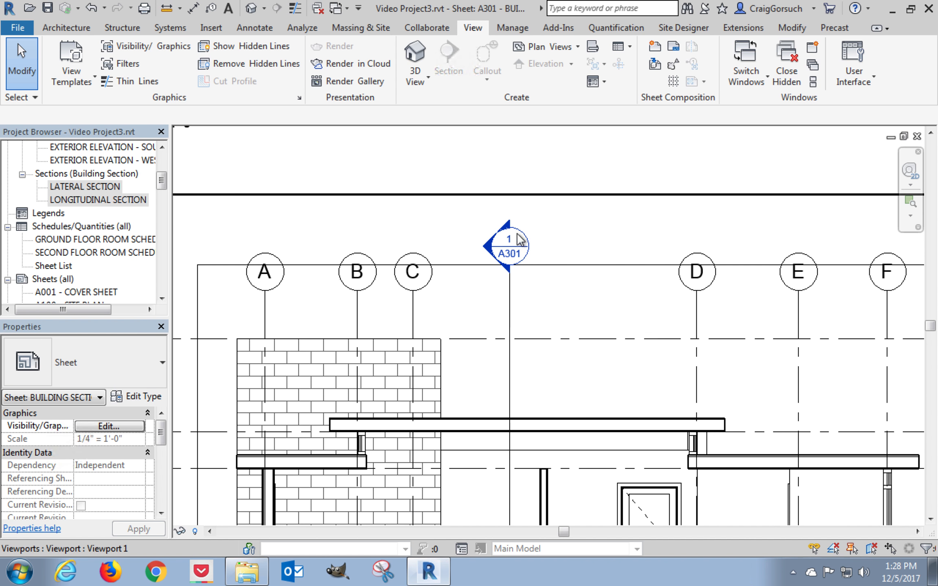
middle_drag(521, 439, 517, 255)
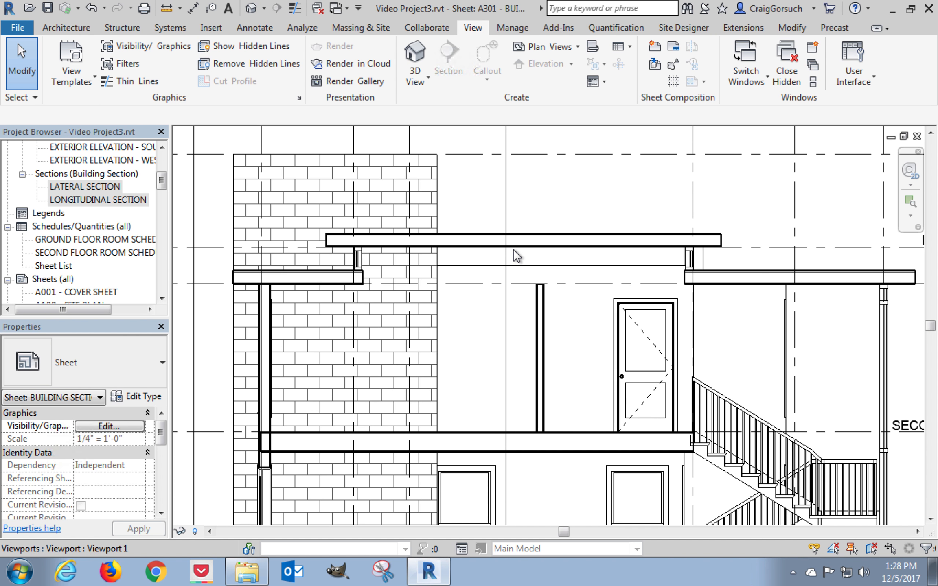
middle_drag(521, 231, 500, 446)
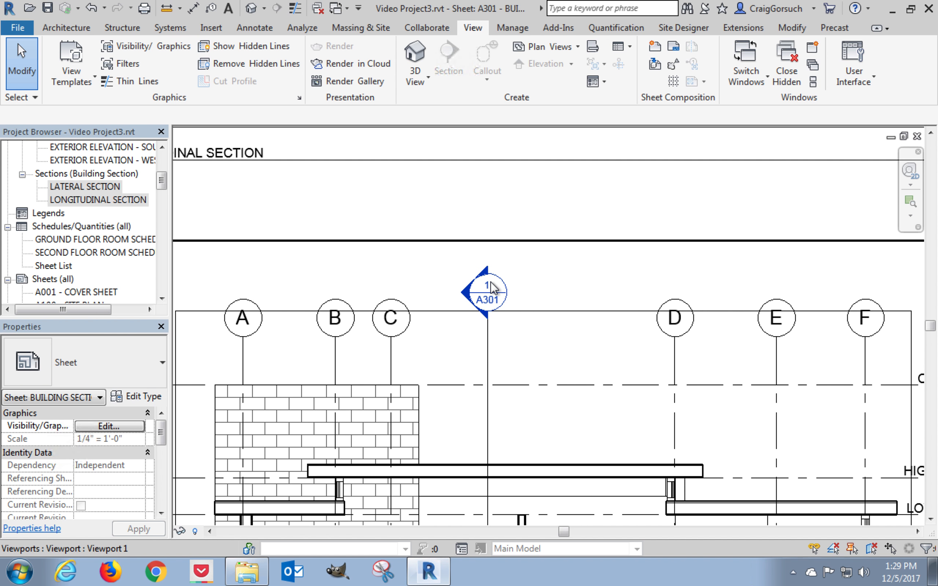
middle_drag(506, 295, 635, 368)
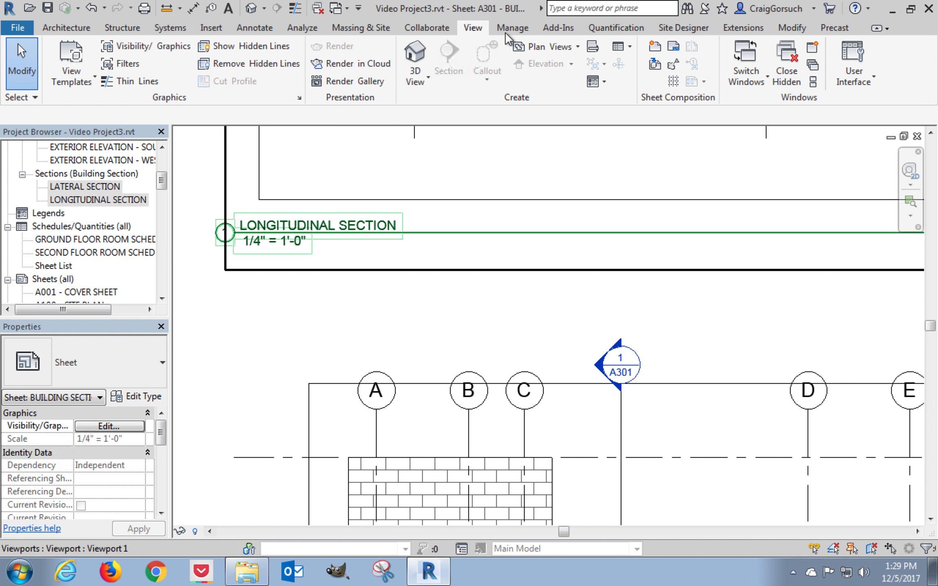
drag(490, 10, 480, 10)
click(663, 351)
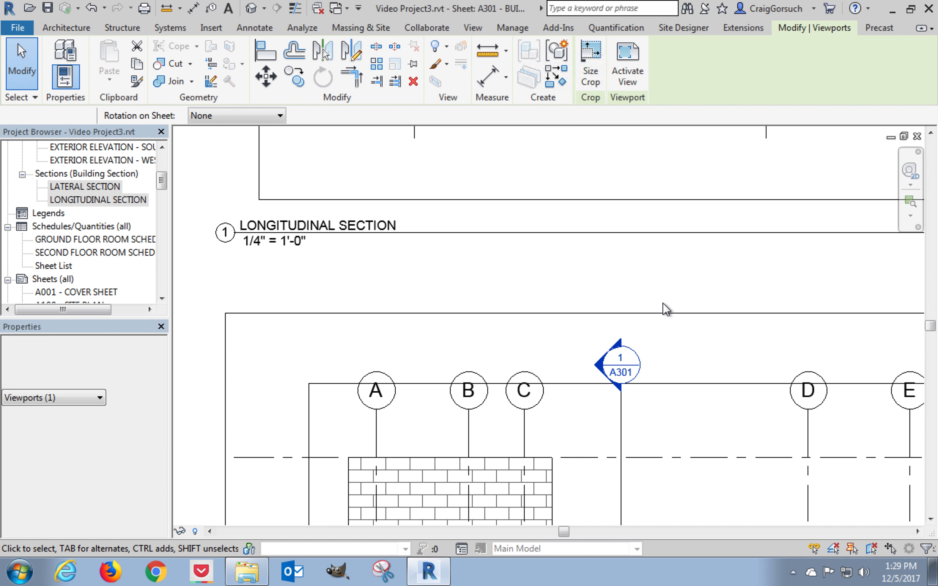
key(Escape)
scroll(664, 309, down, 5)
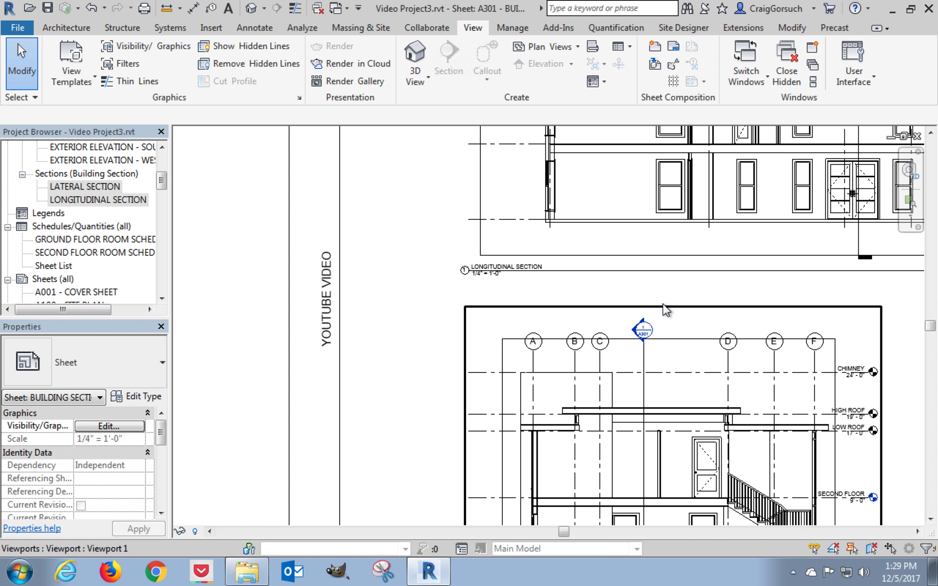
scroll(664, 309, down, 1)
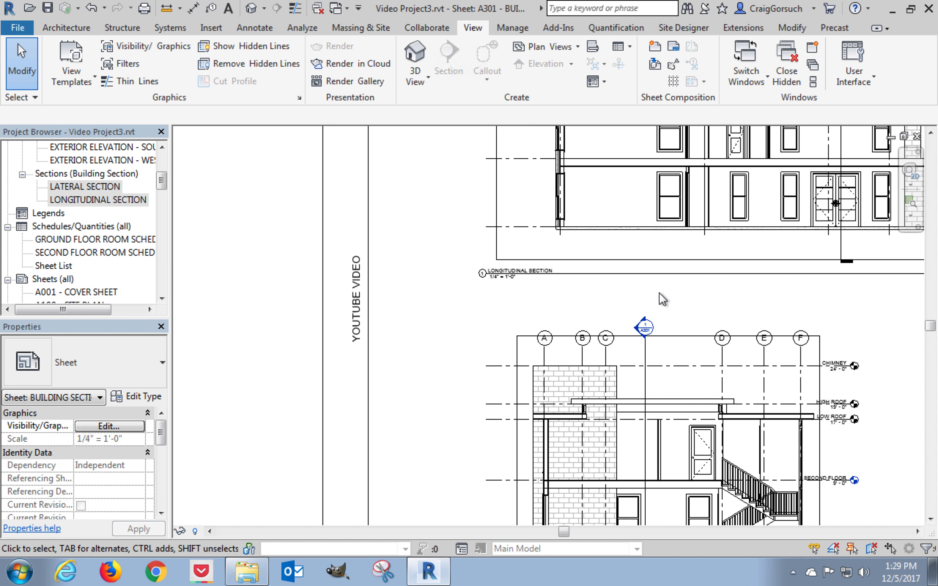
click(660, 294)
middle_click(659, 293)
middle_click(660, 294)
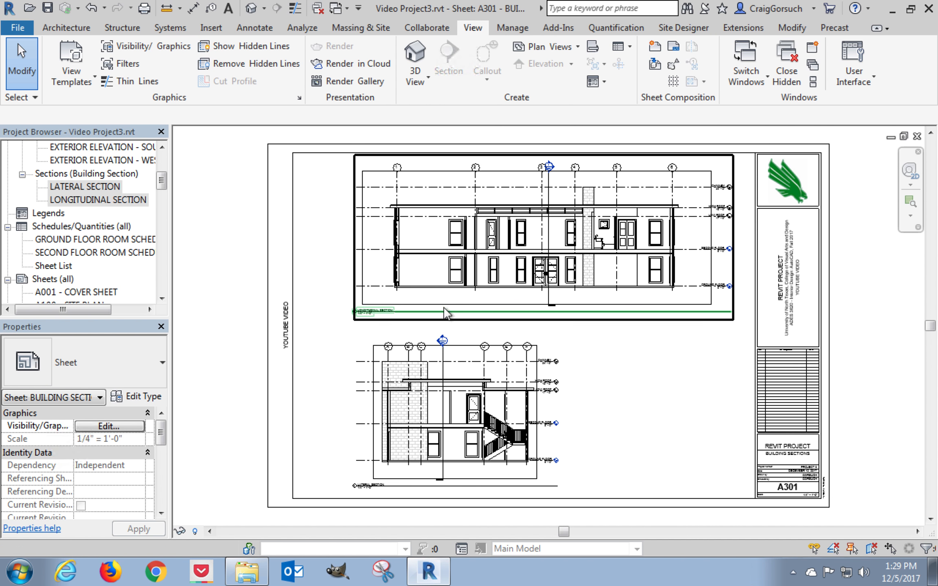